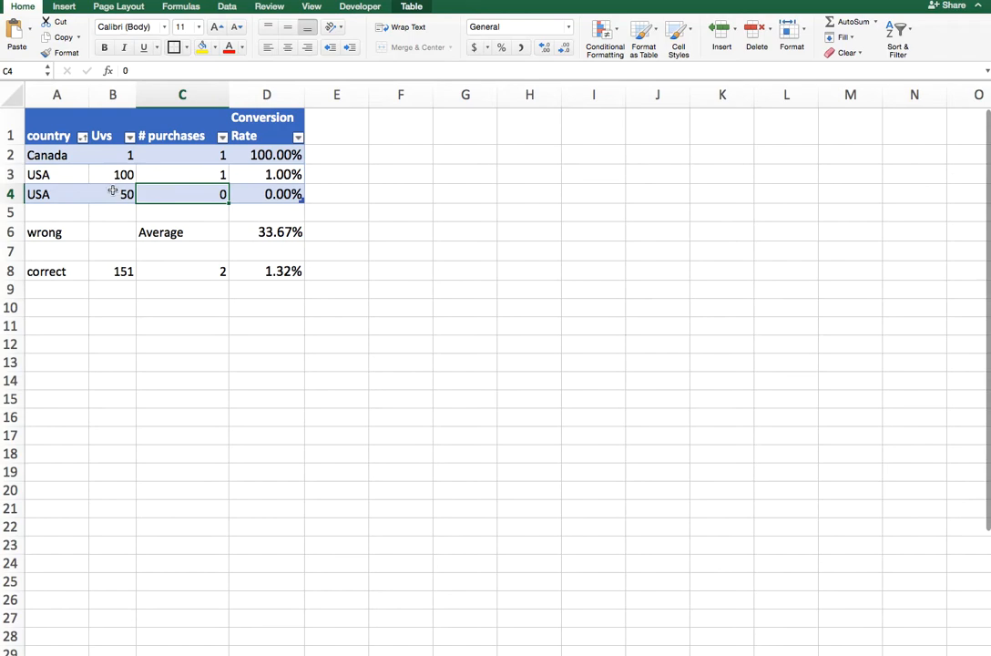
Examine the Uvs and # purchases data and the Conversion Rate formula in the source table's rows.
{"action": "left_click_drag", "start_coordinate": [107, 153], "coordinate": [106, 191]}
{"action": "left_click_drag", "start_coordinate": [177, 153], "coordinate": [110, 177]}
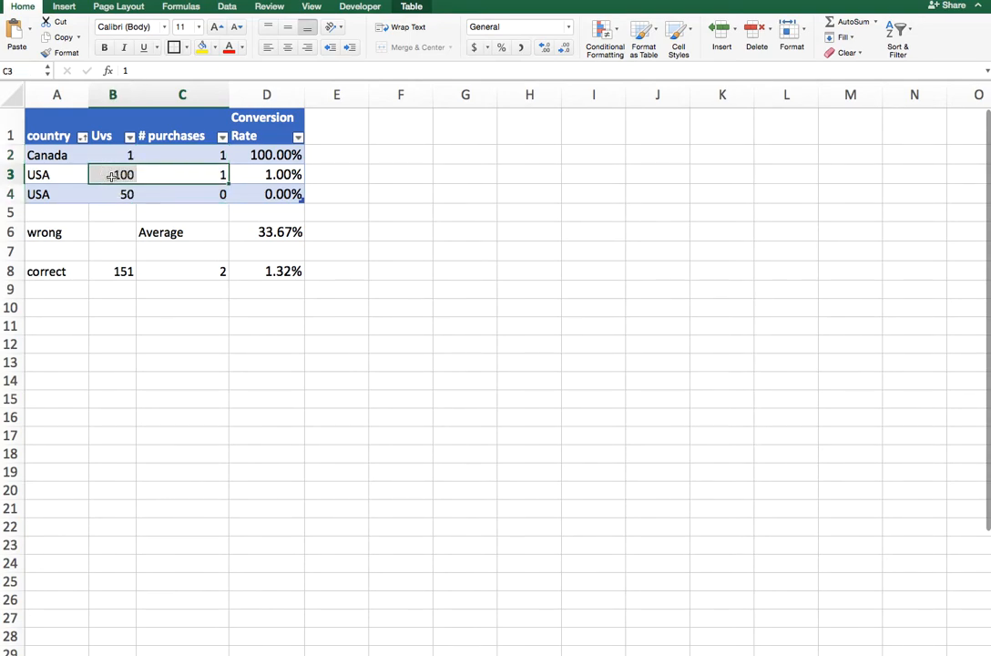
{"action": "left_click", "coordinate": [265, 176]}
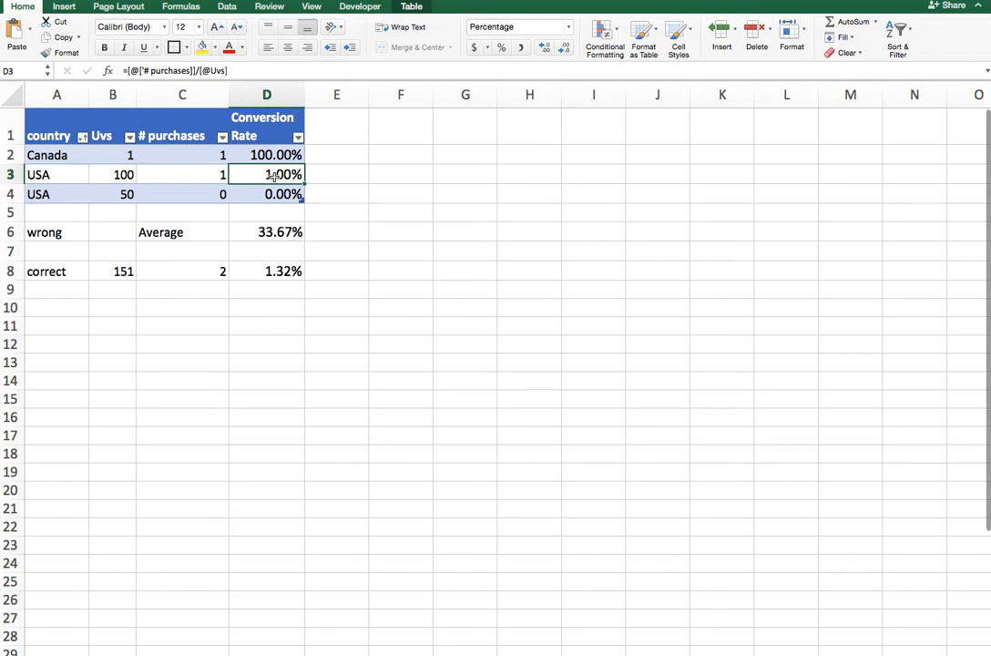
{"action": "left_click", "coordinate": [300, 155]}
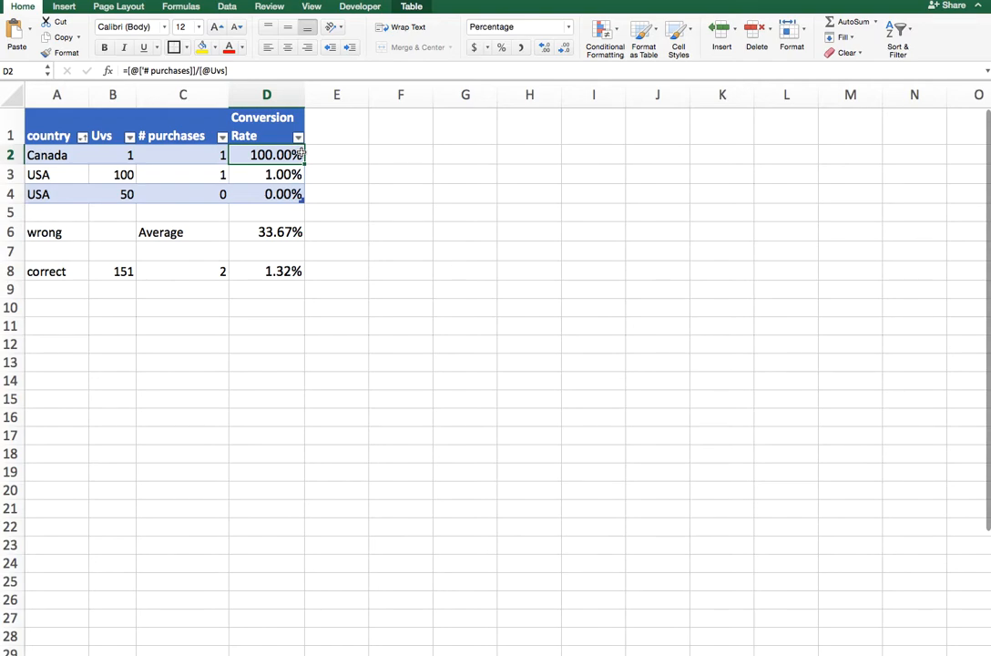
{"action": "left_click", "coordinate": [269, 174]}
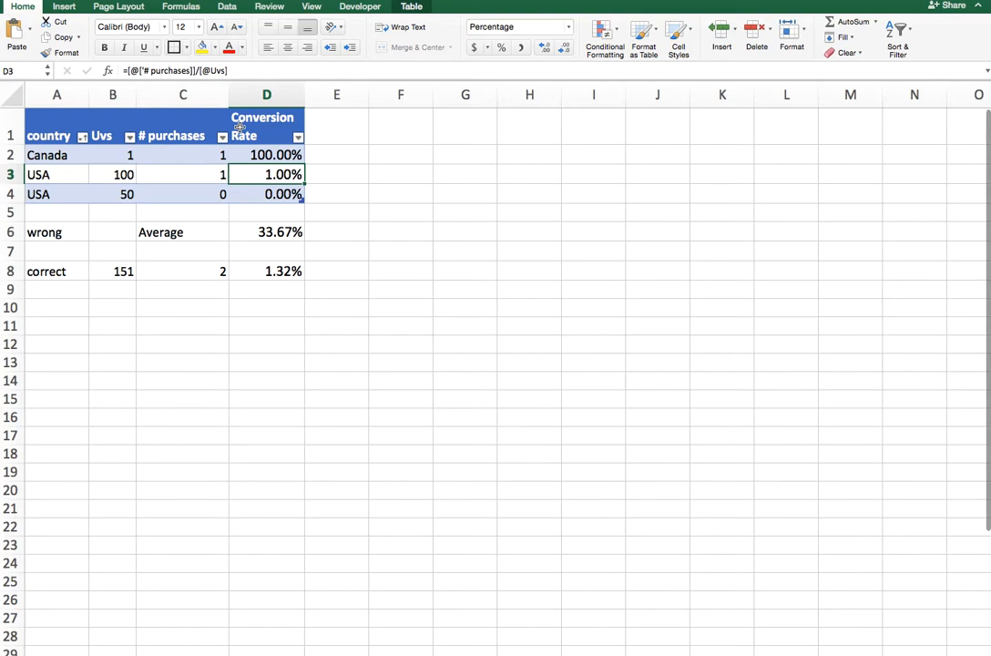
{"action": "key", "text": "F2"}
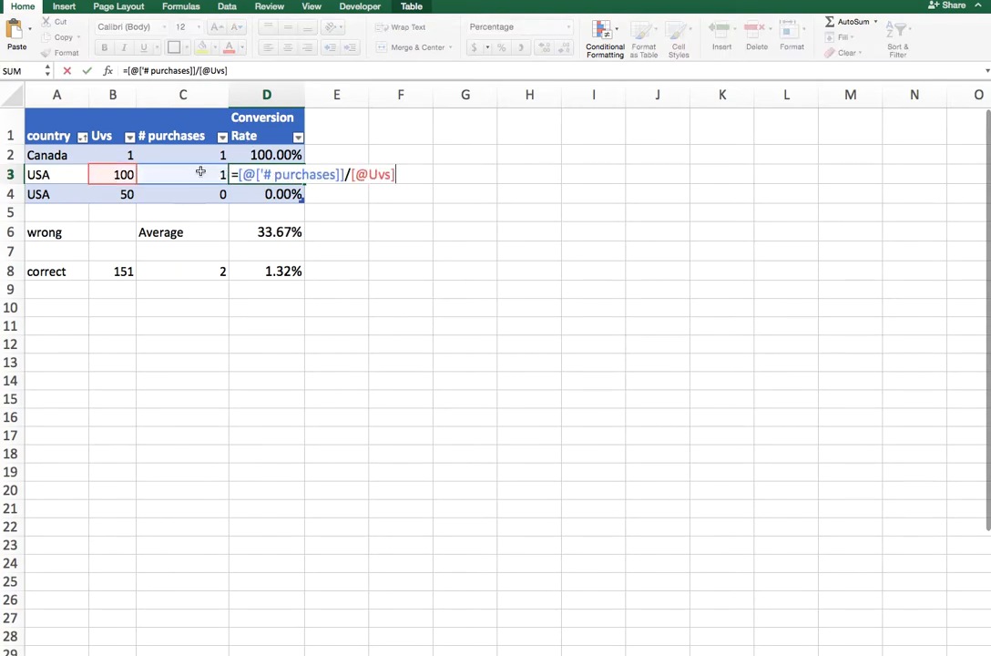
{"action": "key", "text": "Escape"}
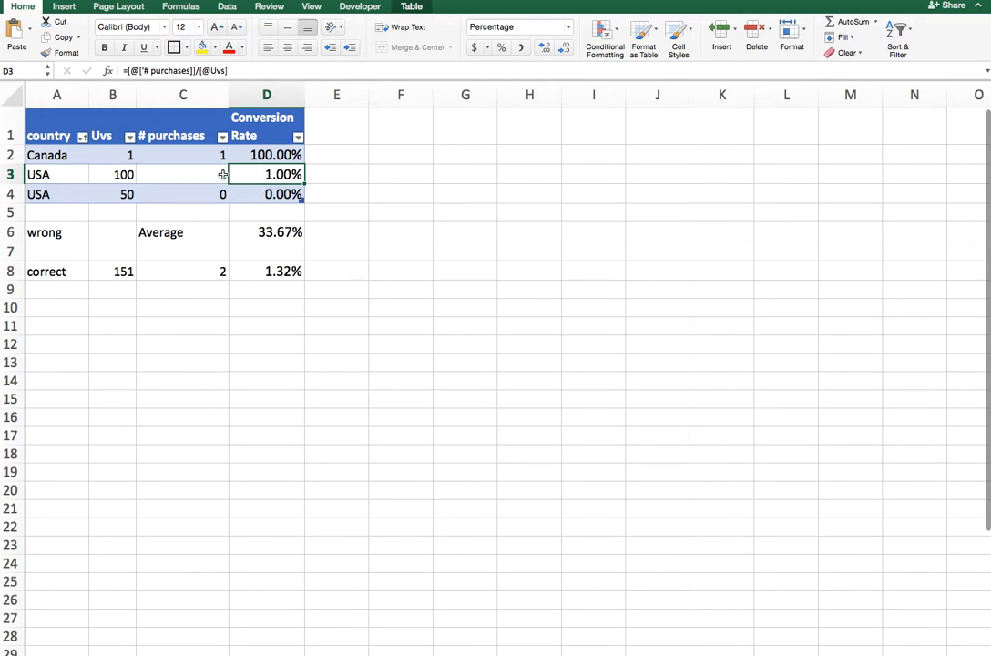
{"action": "left_click", "coordinate": [272, 195]}
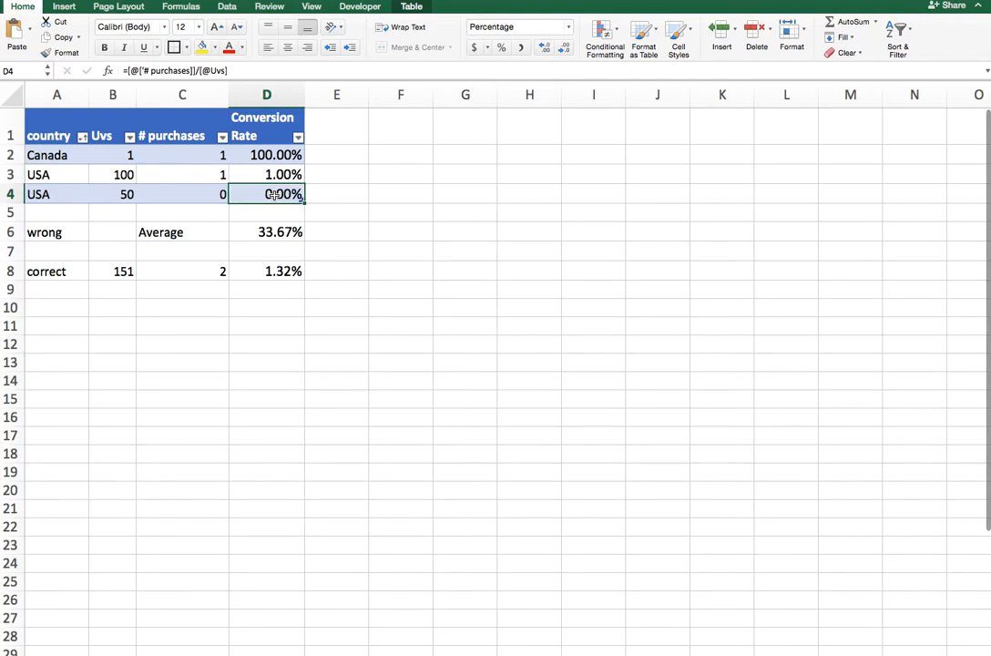
Inspect the average formula in D6 and the formulas in B8, C8 and D8 of the correct row.
{"action": "left_click", "coordinate": [265, 229]}
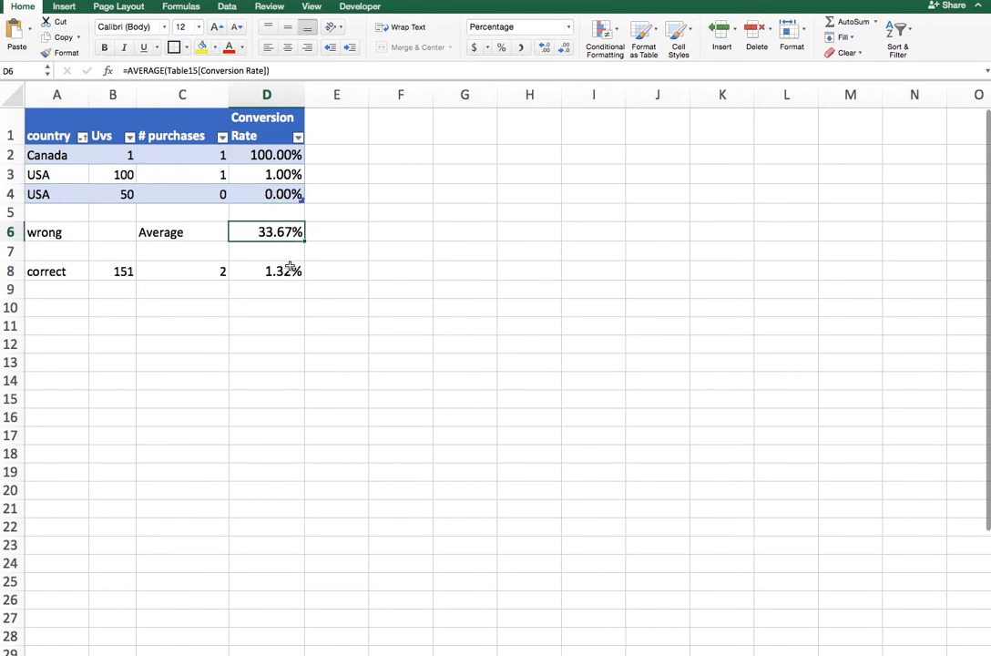
{"action": "key", "text": "F2"}
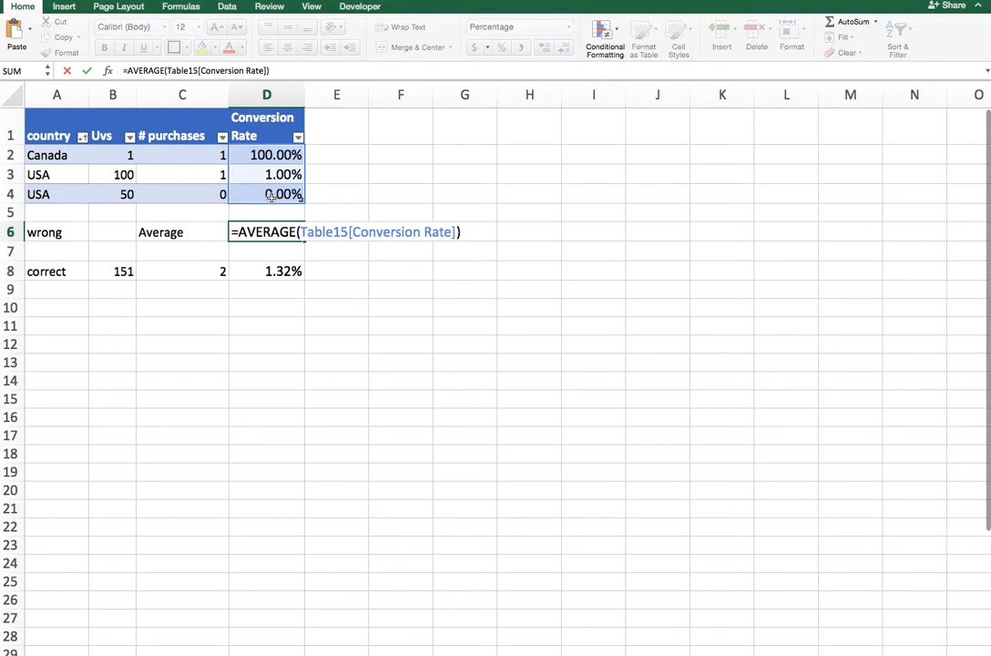
{"action": "key", "text": "Escape"}
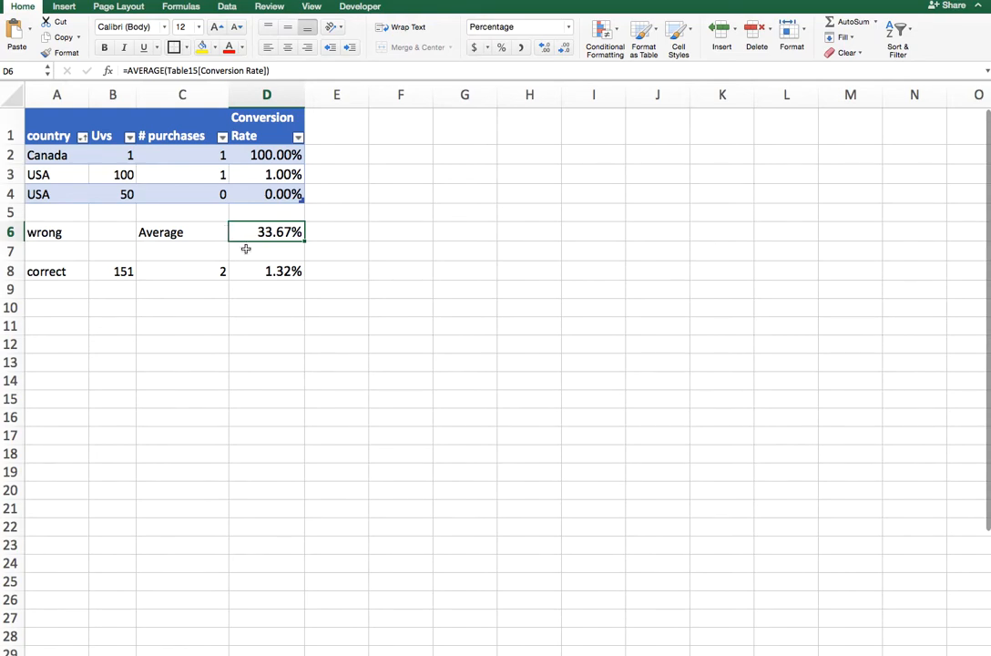
{"action": "left_click", "coordinate": [117, 271]}
{"action": "key", "text": "F2"}
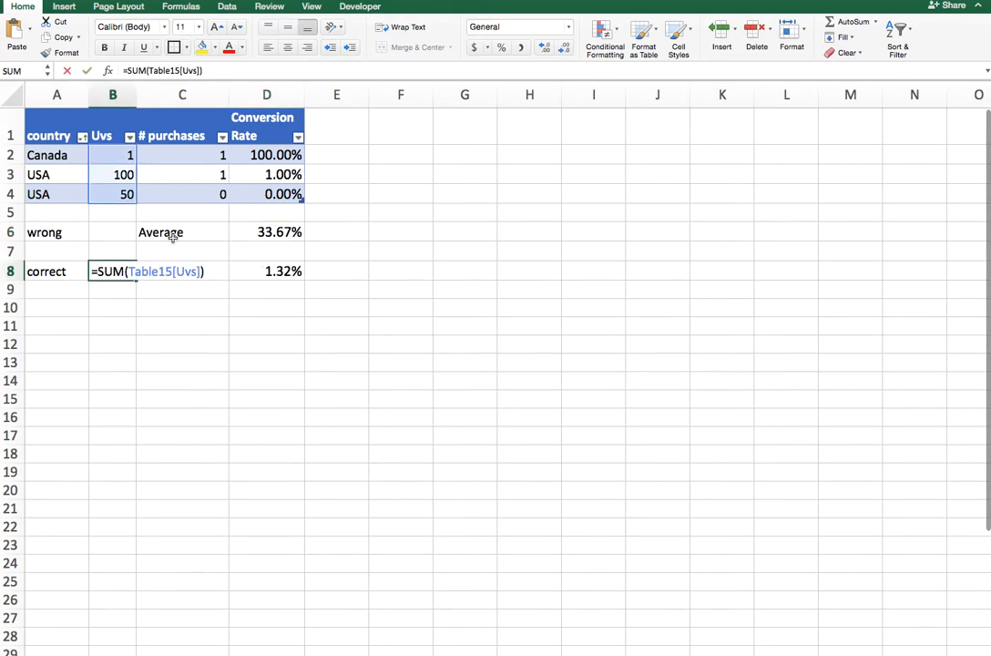
{"action": "key", "text": "Escape"}
{"action": "left_click", "coordinate": [178, 266]}
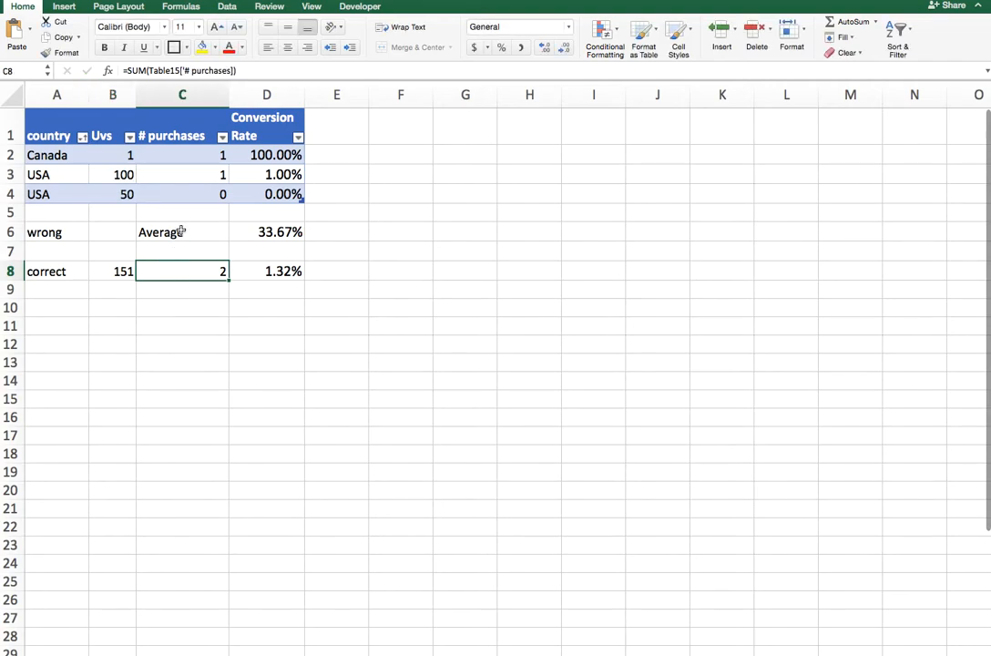
{"action": "key", "text": "F2"}
{"action": "key", "text": "Escape"}
{"action": "left_click", "coordinate": [280, 270]}
{"action": "key", "text": "F2"}
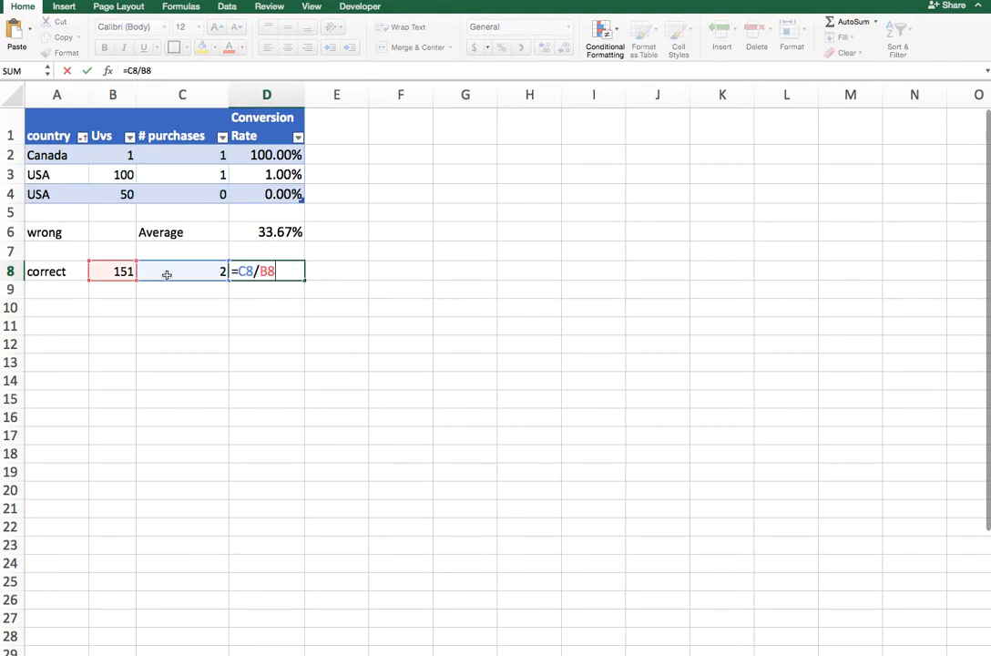
{"action": "key", "text": "Escape"}
Create a PivotTable from Table15 on the existing worksheet at cell G1.
{"action": "left_click", "coordinate": [186, 177]}
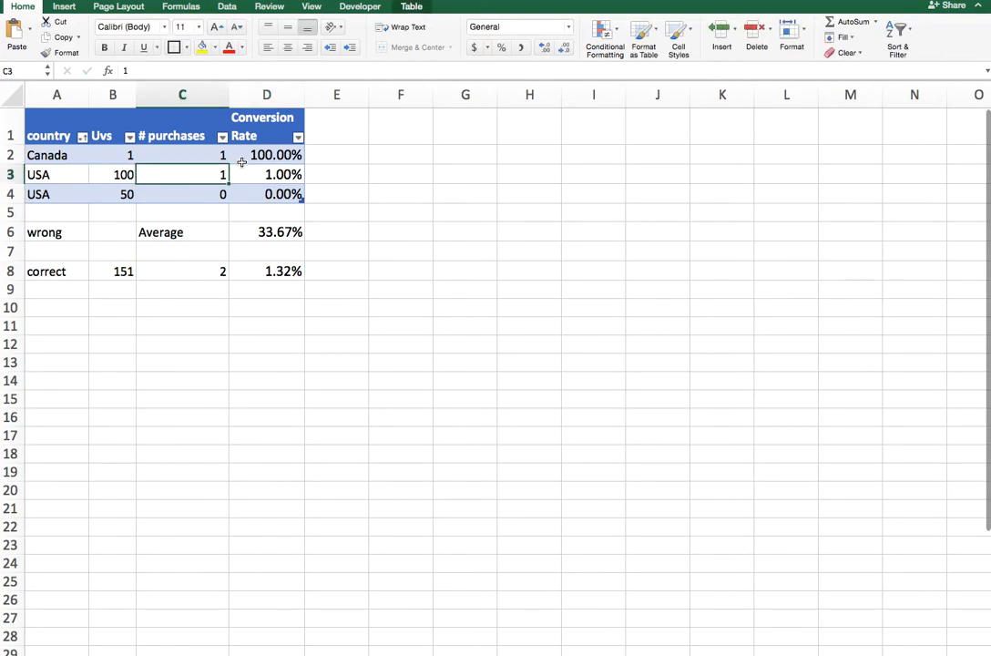
{"action": "left_click", "coordinate": [62, 9]}
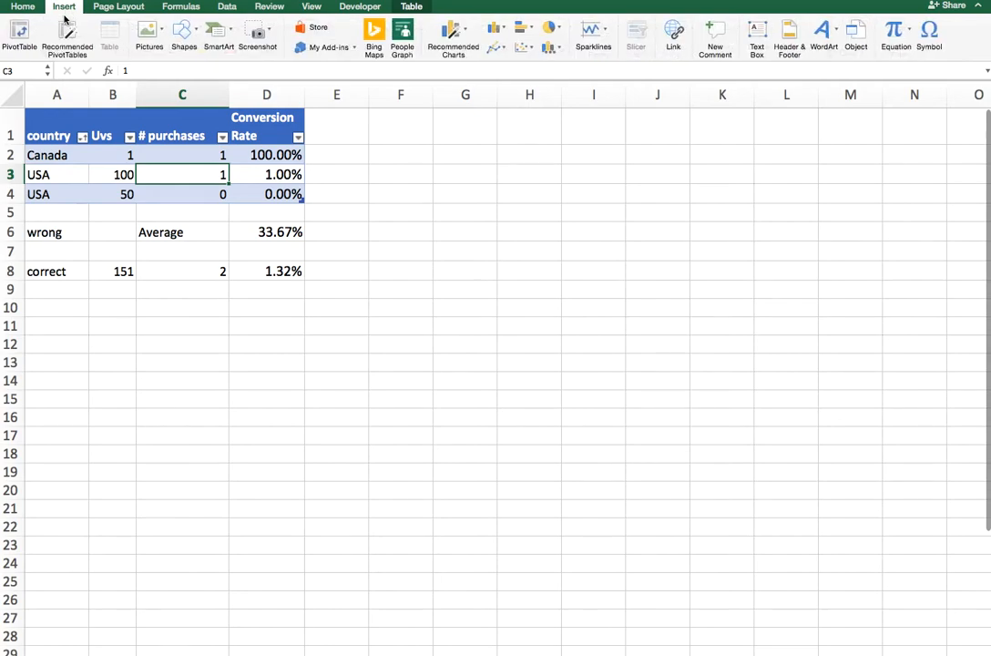
{"action": "left_click", "coordinate": [19, 37]}
{"action": "left_click", "coordinate": [764, 277]}
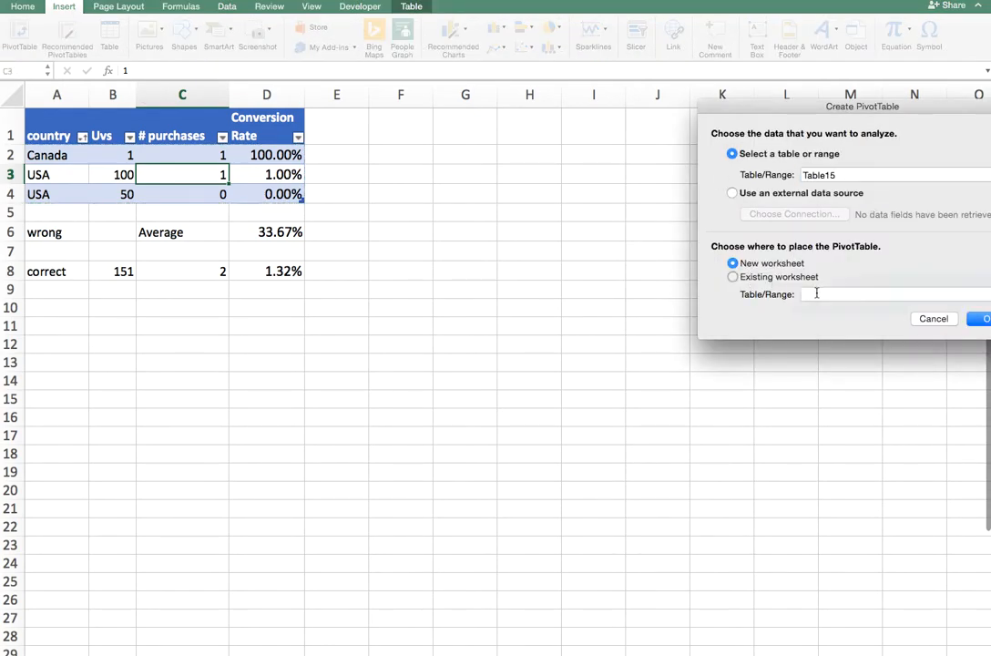
{"action": "left_click", "coordinate": [466, 134]}
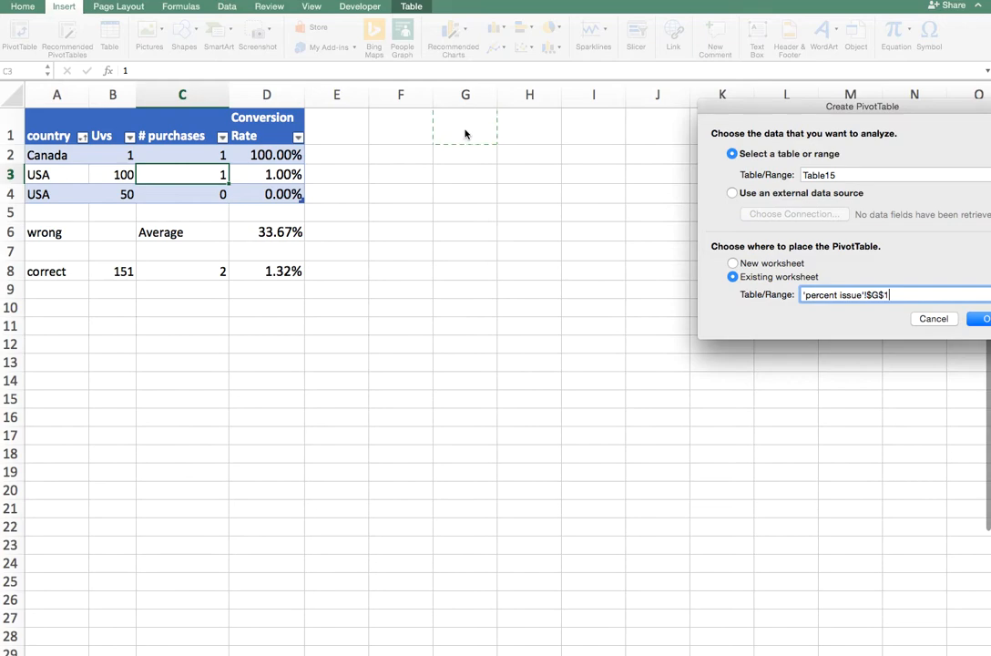
{"action": "left_click", "coordinate": [980, 318]}
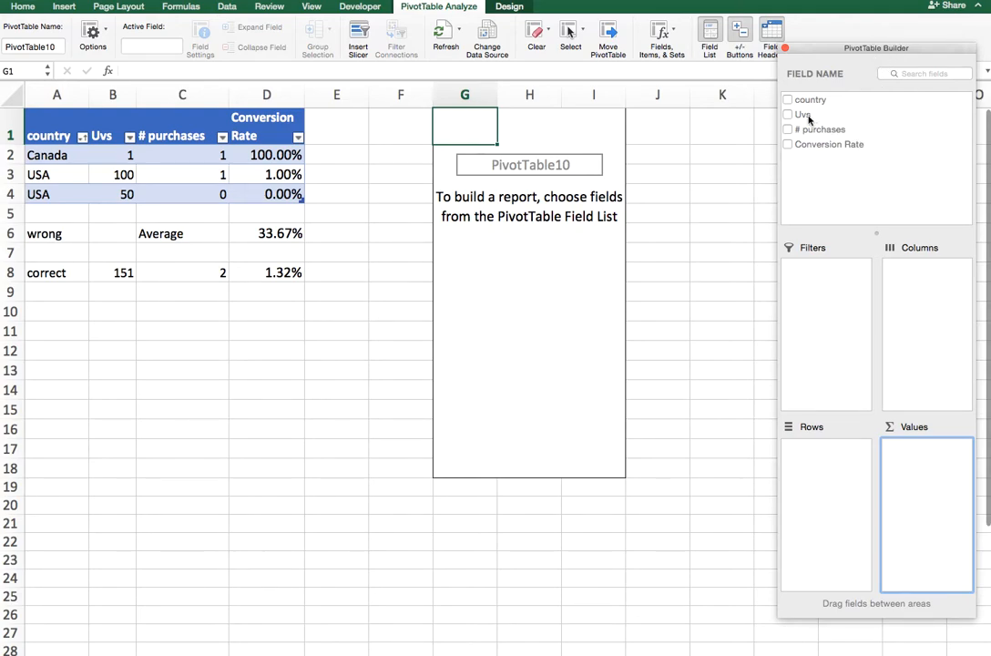
Put country in the PivotTable's rows and Uvs, # purchases and Conversion Rate in its values.
{"action": "left_click_drag", "start_coordinate": [817, 102], "coordinate": [843, 469]}
{"action": "left_click_drag", "start_coordinate": [810, 119], "coordinate": [943, 504]}
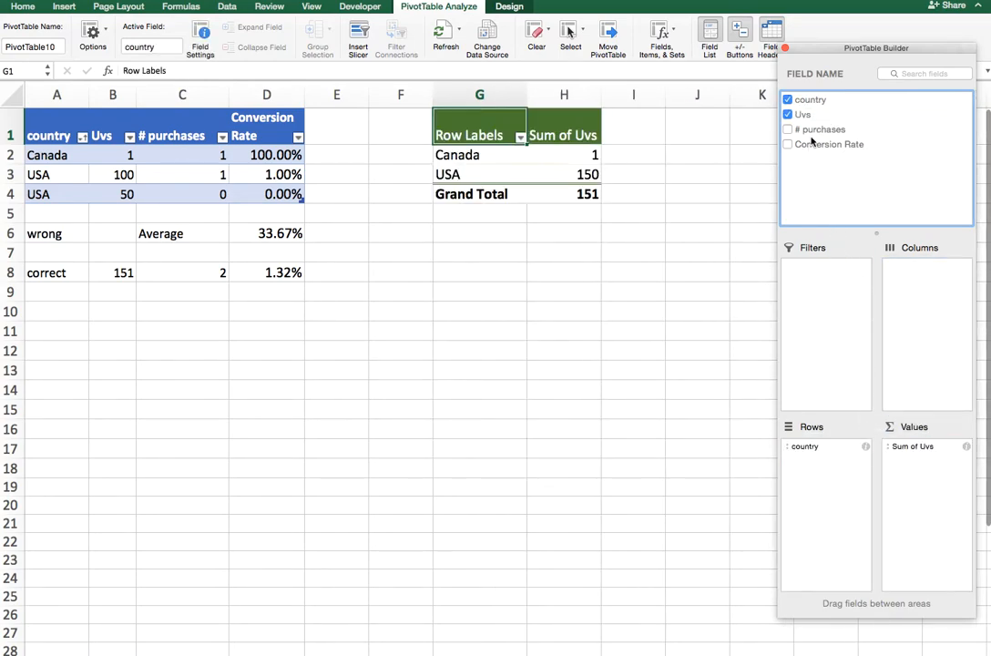
{"action": "left_click_drag", "start_coordinate": [810, 130], "coordinate": [925, 484]}
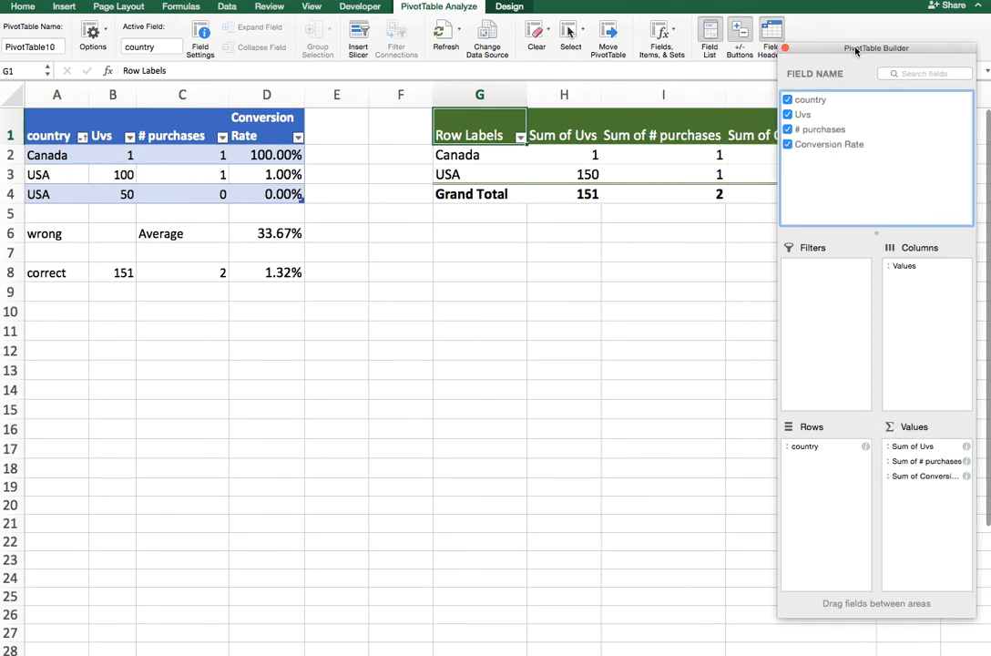
Move the PivotTable Builder clear of the pivot and summarize its Conversion Rate field by Average.
{"action": "left_click_drag", "start_coordinate": [858, 43], "coordinate": [848, 264]}
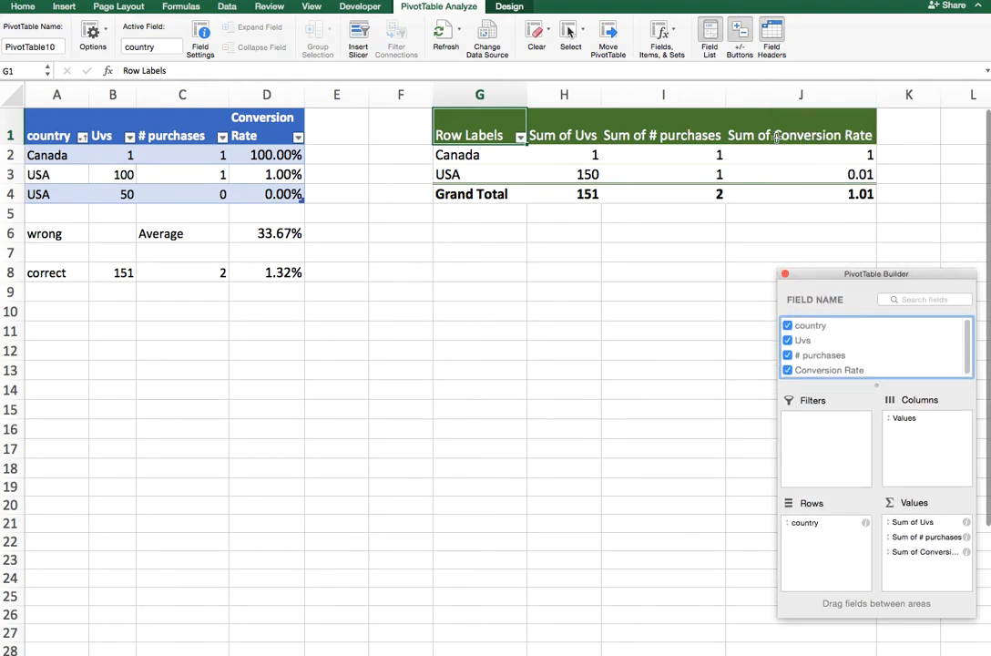
{"action": "left_click", "coordinate": [967, 552]}
{"action": "left_click", "coordinate": [789, 223]}
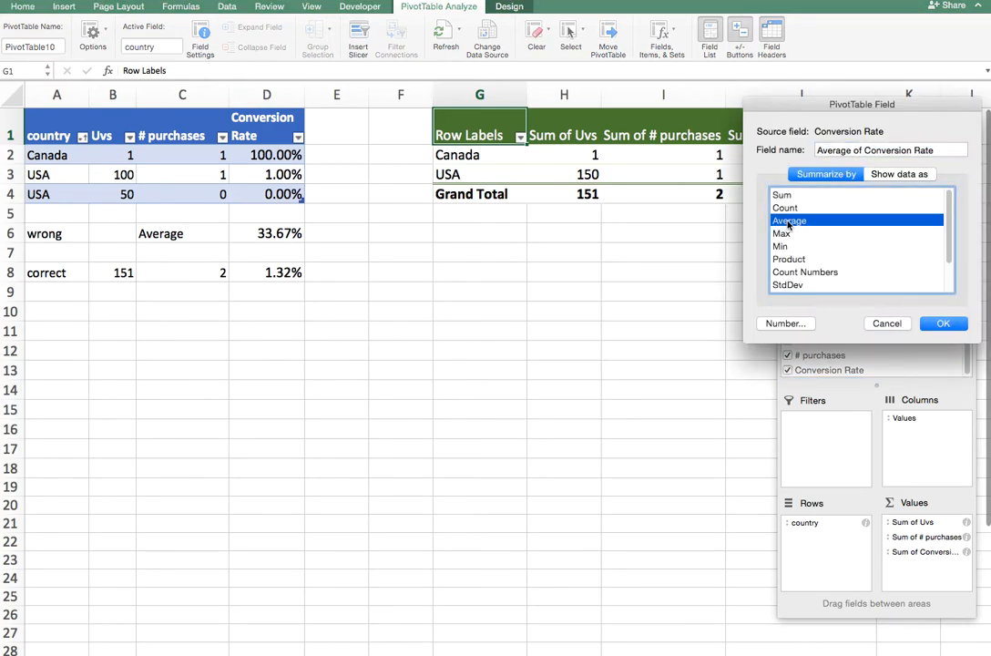
{"action": "left_click", "coordinate": [941, 324]}
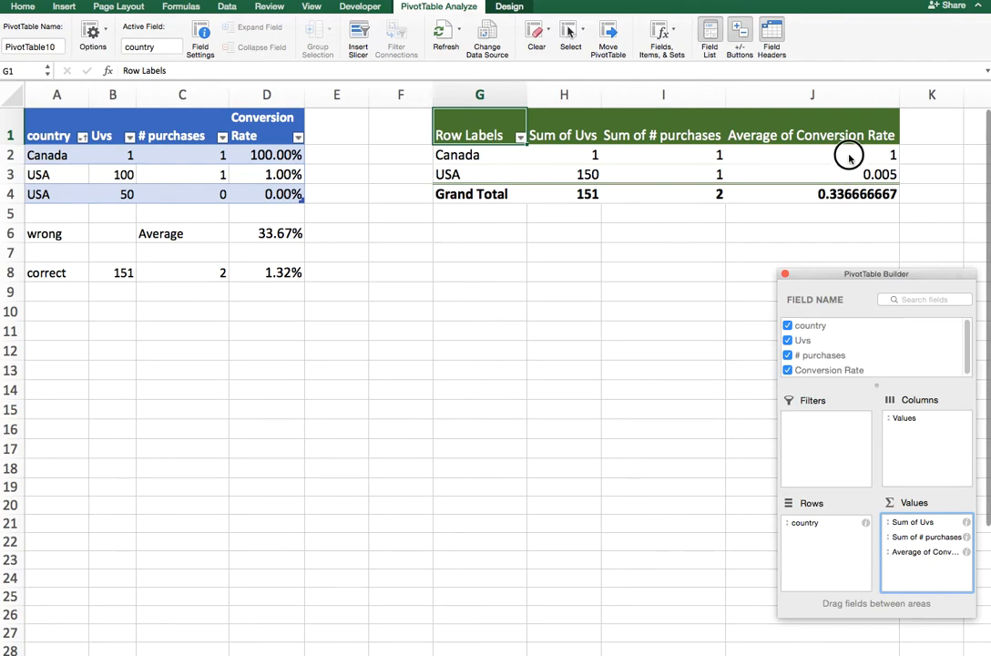
Format the Average of Conversion Rate values in J2:J4 as percentages.
{"action": "left_click_drag", "start_coordinate": [843, 153], "coordinate": [846, 194]}
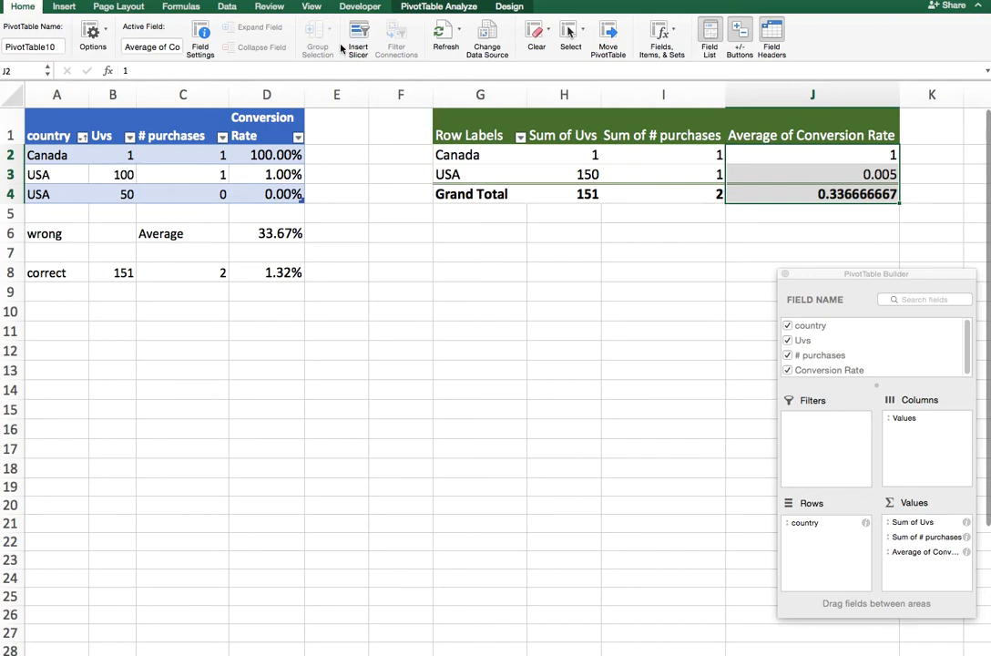
{"action": "left_click", "coordinate": [501, 48]}
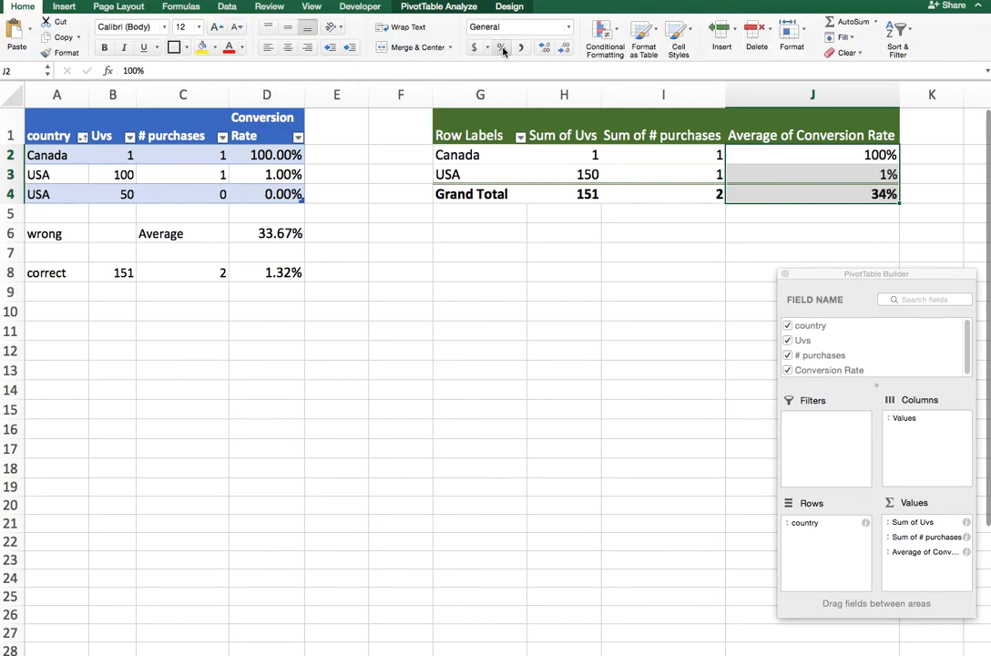
{"action": "left_click", "coordinate": [857, 160]}
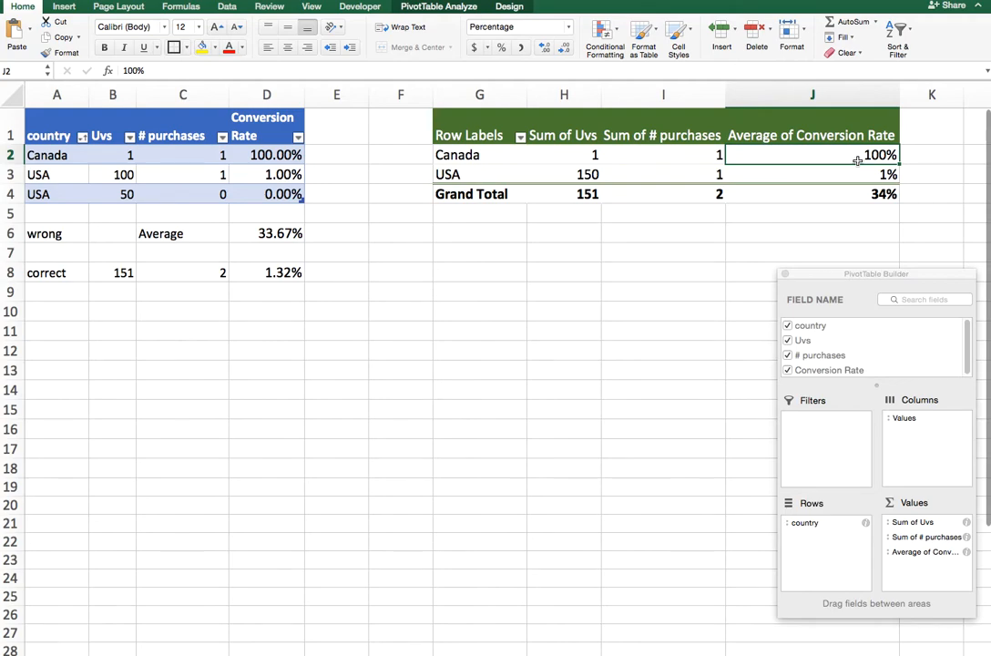
Rename the PivotTable's Row Labels header in G1 to Countries.
{"action": "left_click", "coordinate": [492, 128]}
{"action": "type", "text": "Countries"}
{"action": "key", "text": "Return"}
{"action": "key", "text": "Right"}
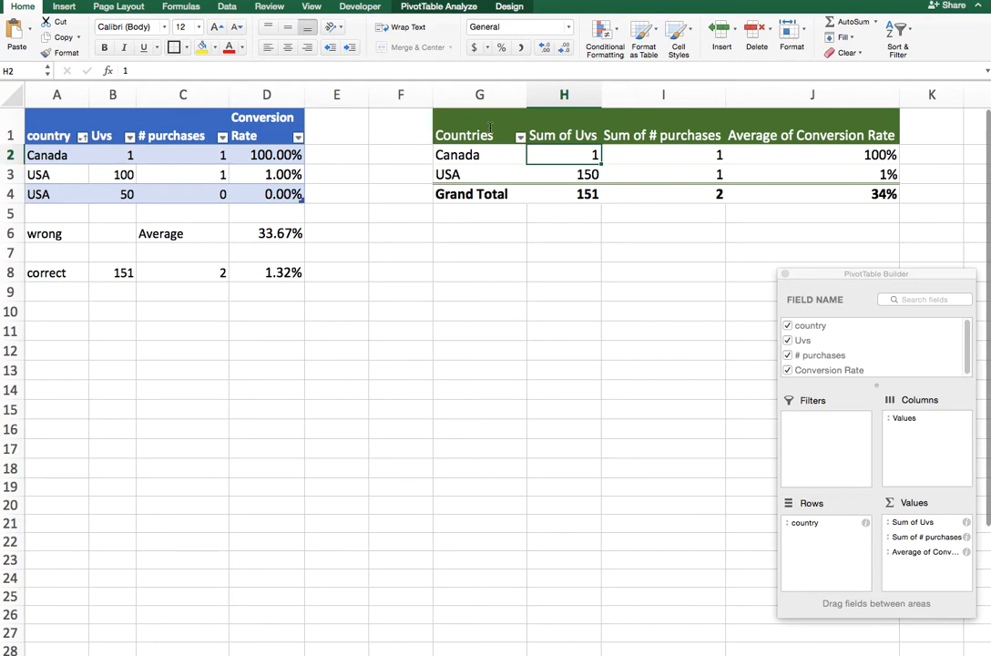
{"action": "key", "text": "Right"}
Give columns H to J the same narrower width and wrap their header text in H1:J1.
{"action": "left_click_drag", "start_coordinate": [564, 95], "coordinate": [678, 91]}
{"action": "left_click_drag", "start_coordinate": [558, 128], "coordinate": [749, 127]}
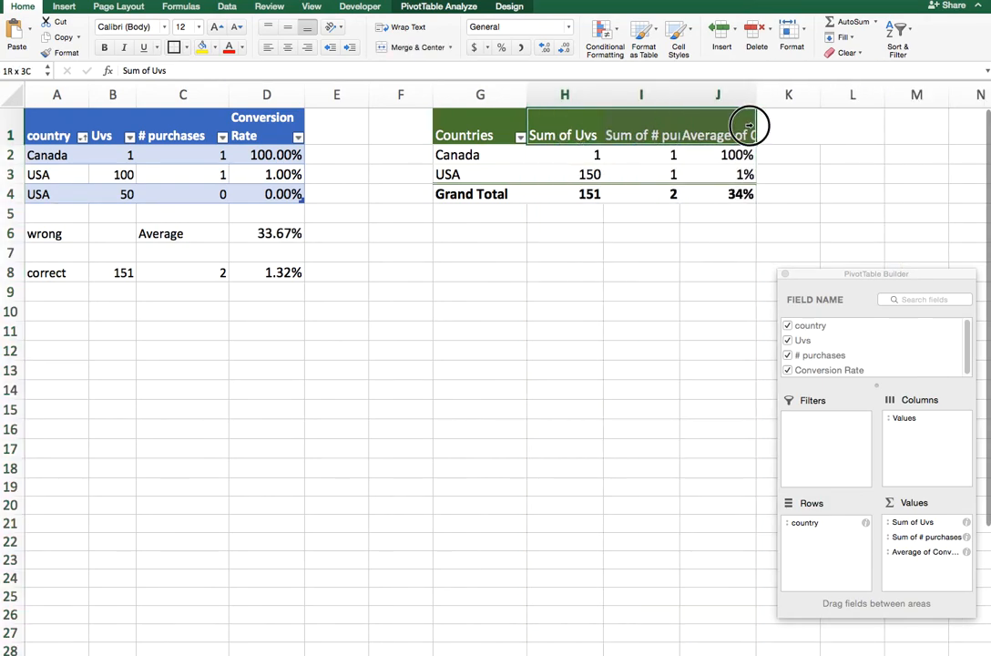
{"action": "left_click", "coordinate": [402, 27]}
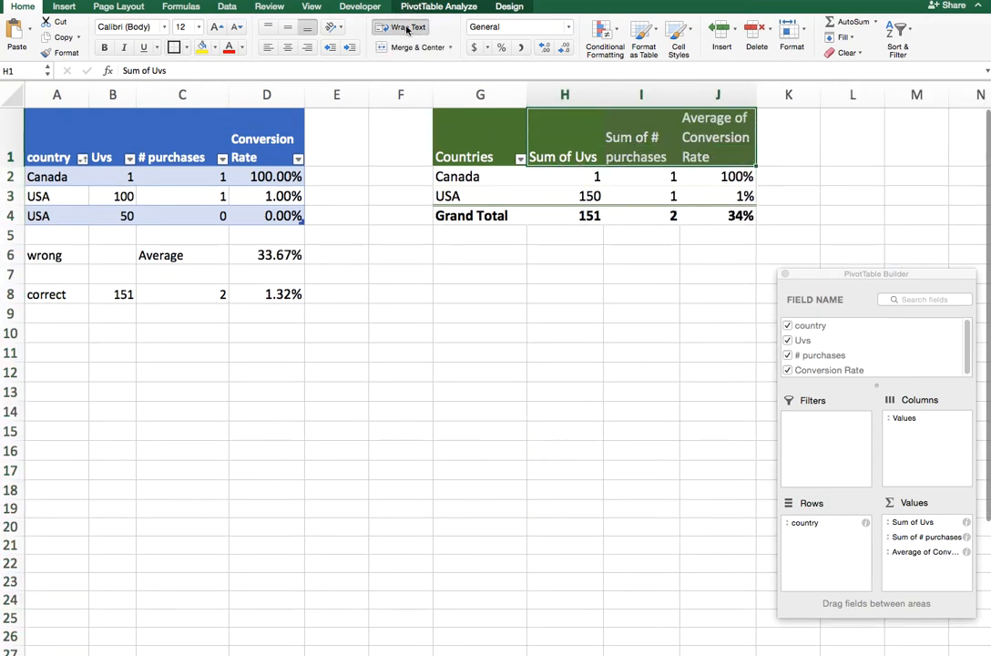
Widen column J slightly around the wrapped Average of Conversion Rate header.
{"action": "left_click", "coordinate": [710, 130]}
{"action": "left_click", "coordinate": [746, 95]}
{"action": "left_click_drag", "start_coordinate": [753, 95], "coordinate": [765, 95]}
{"action": "left_click", "coordinate": [720, 137]}
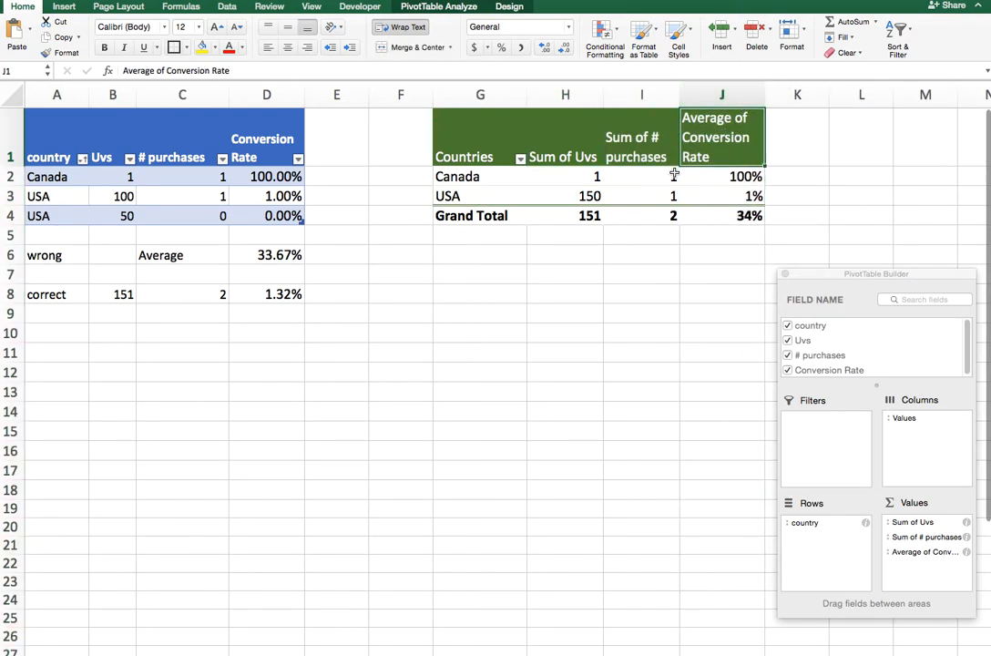
Compare the PivotTable's purchases and average conversion rates for Canada and USA with the source table.
{"action": "left_click", "coordinate": [674, 175]}
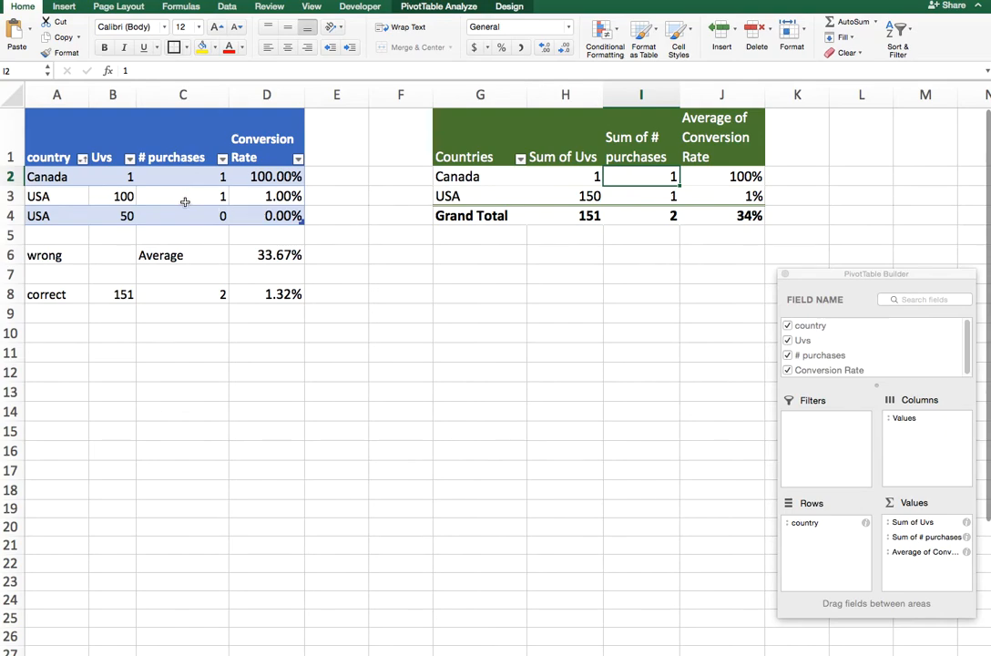
{"action": "left_click", "coordinate": [725, 177]}
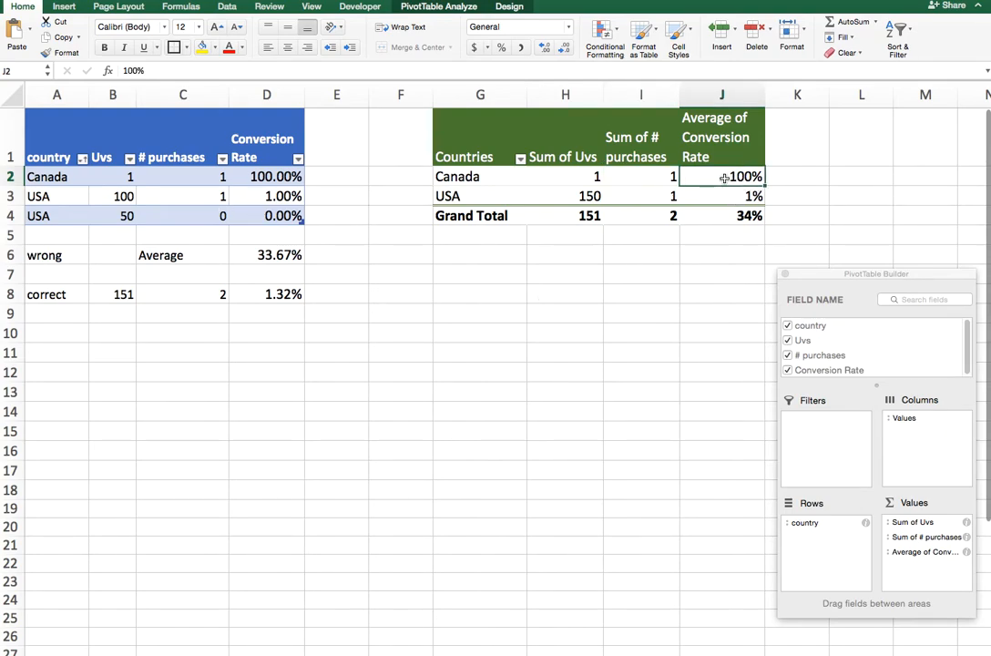
{"action": "left_click", "coordinate": [266, 177]}
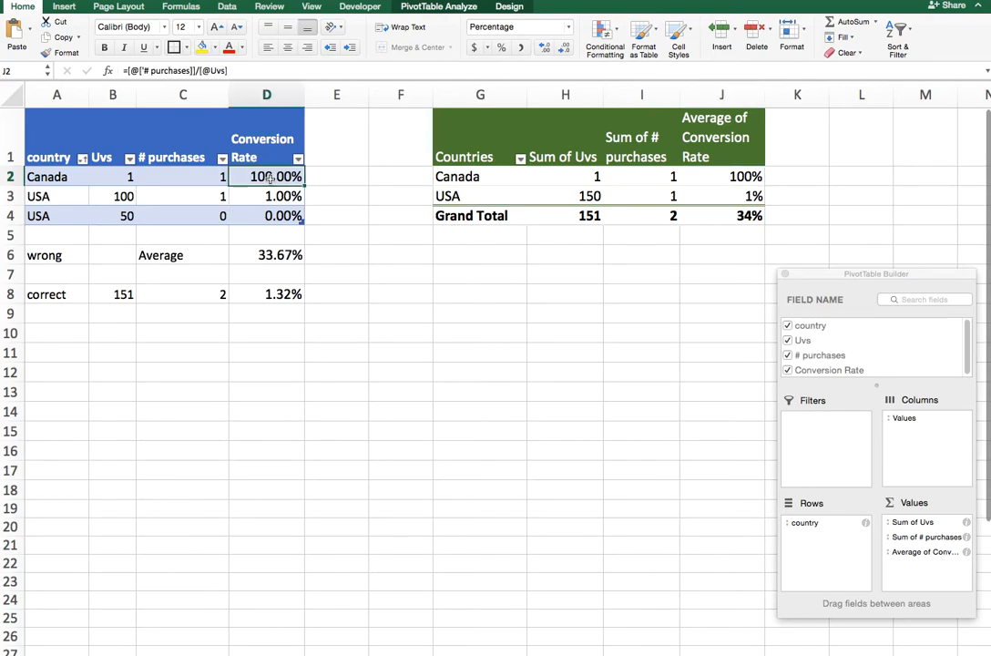
{"action": "left_click", "coordinate": [692, 196]}
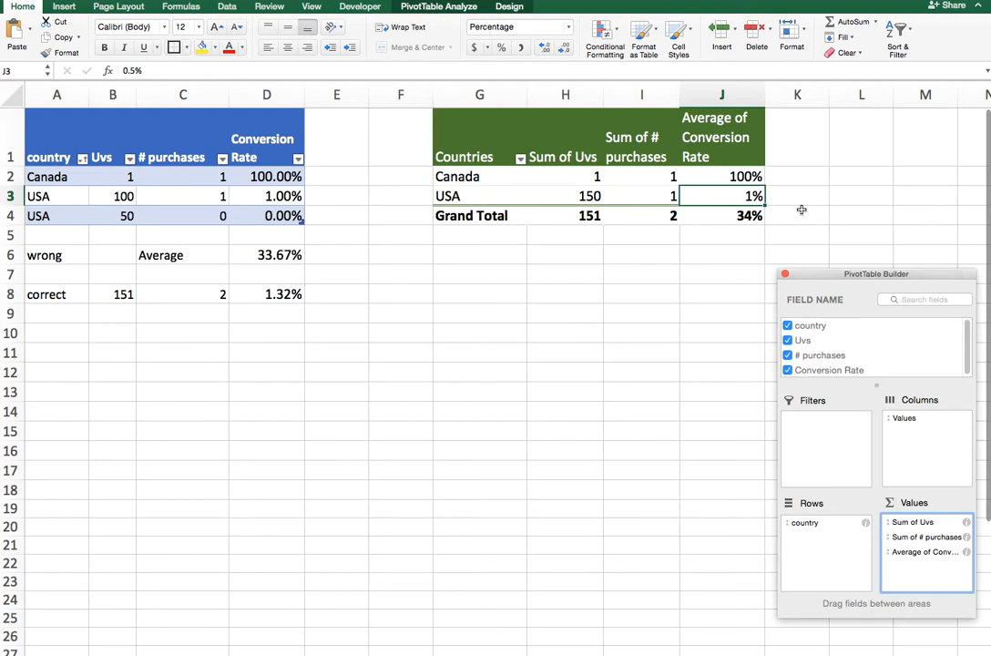
Show the PivotTable's average conversion rates in J2:J4 with two decimal places and narrow column H.
{"action": "left_click", "coordinate": [737, 179]}
{"action": "left_click", "coordinate": [736, 177]}
{"action": "left_click_drag", "start_coordinate": [737, 177], "coordinate": [734, 217]}
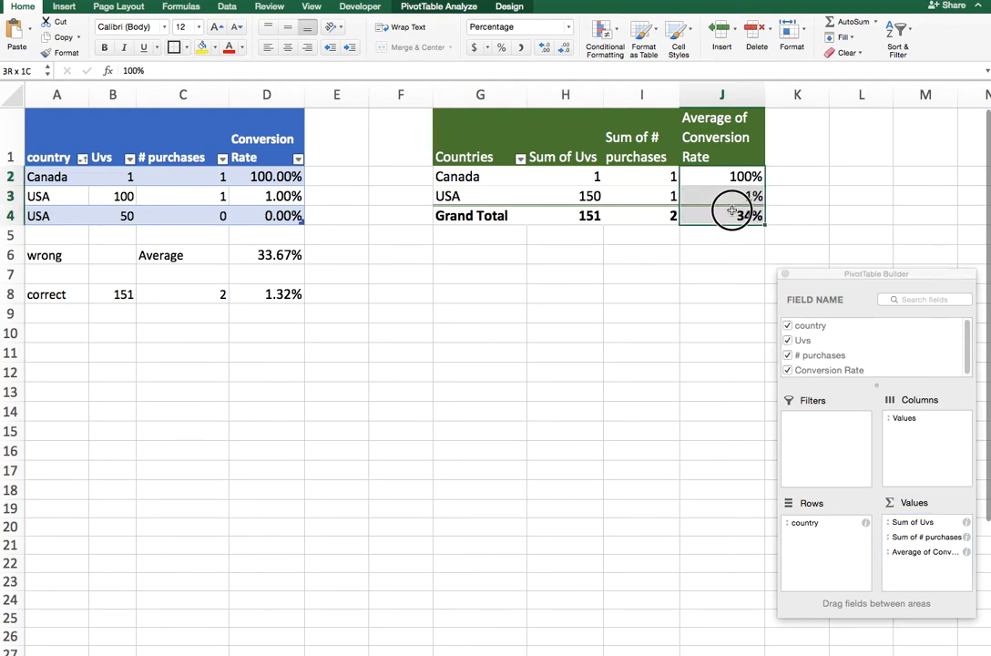
{"action": "left_click", "coordinate": [545, 51]}
{"action": "left_click", "coordinate": [545, 50]}
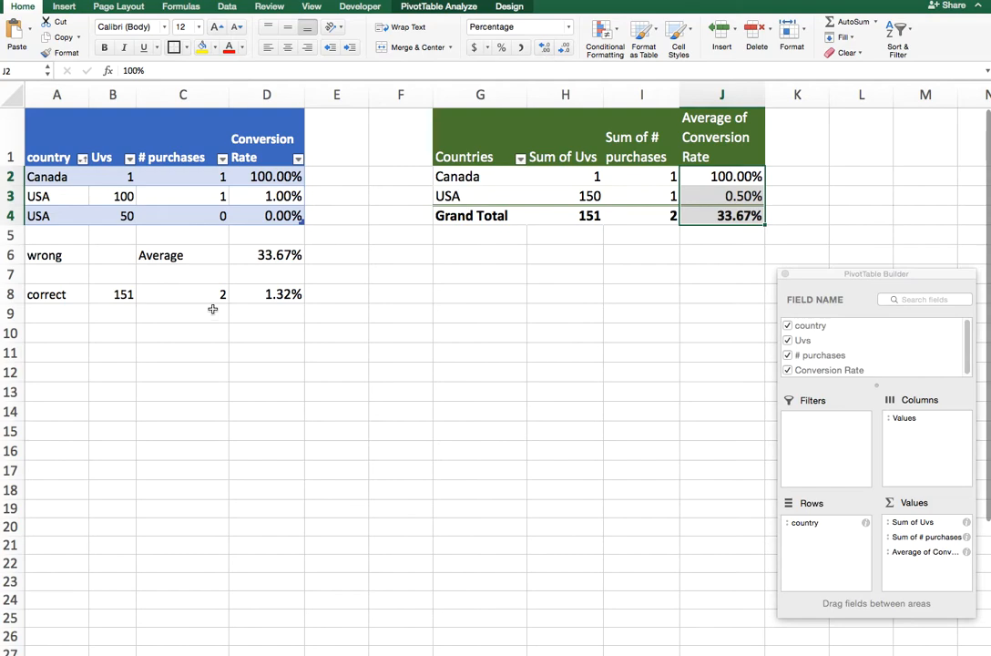
{"action": "left_click", "coordinate": [721, 216]}
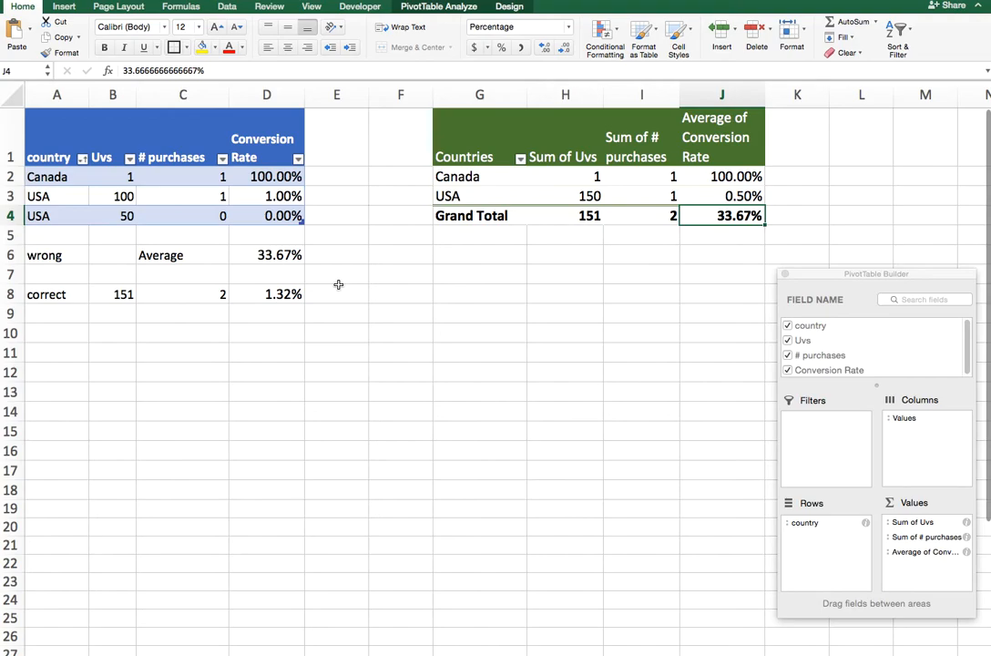
{"action": "left_click_drag", "start_coordinate": [602, 97], "coordinate": [584, 97]}
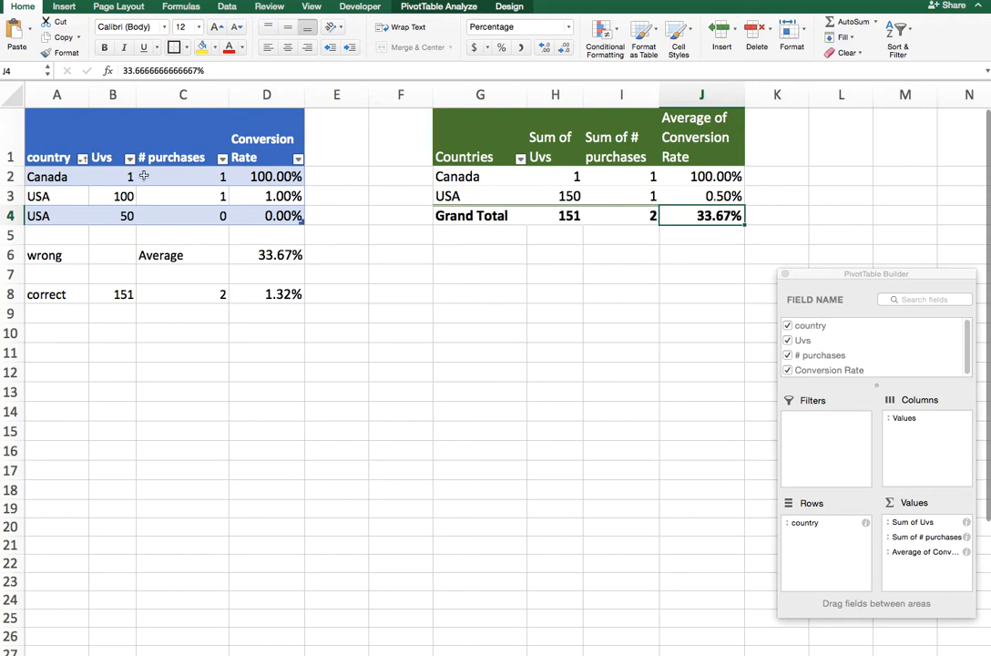
Start a new calculated field in the PivotTable and name it Avg CR (correct).
{"action": "left_click", "coordinate": [696, 181]}
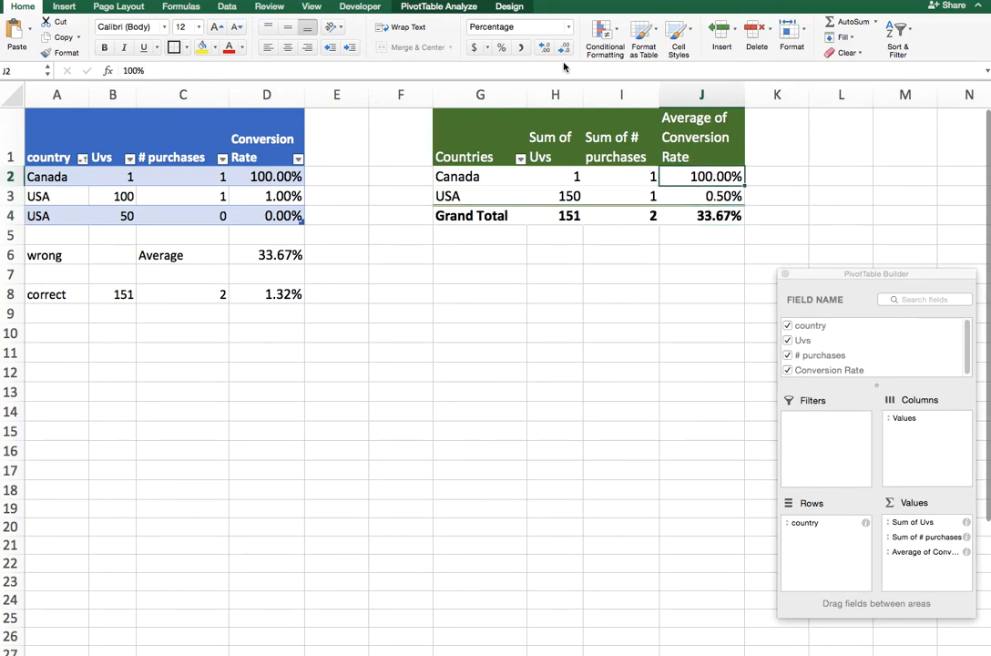
{"action": "left_click", "coordinate": [446, 8]}
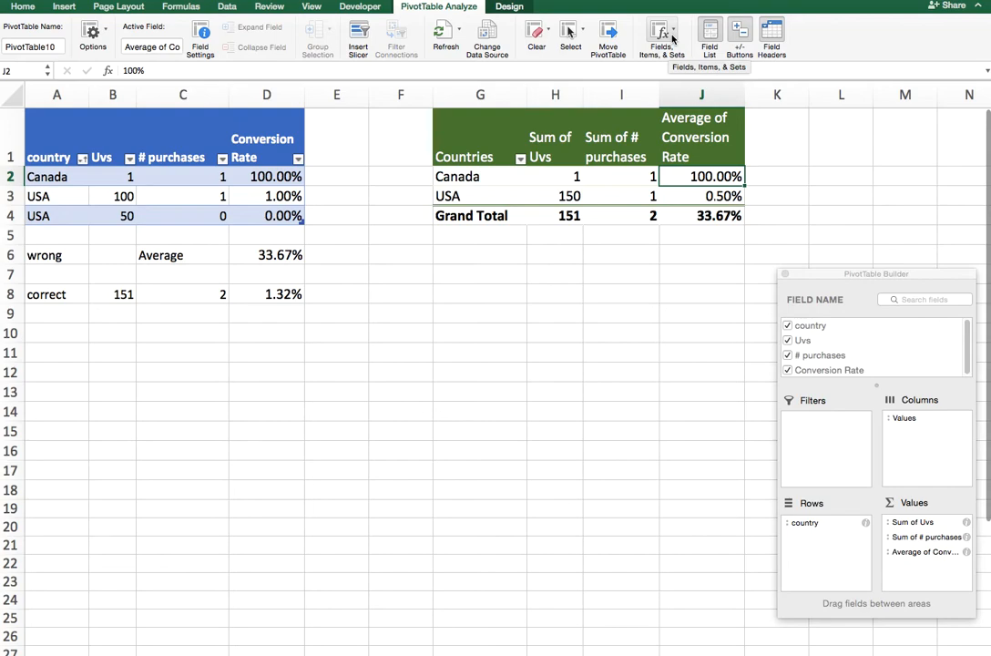
{"action": "left_click", "coordinate": [670, 38]}
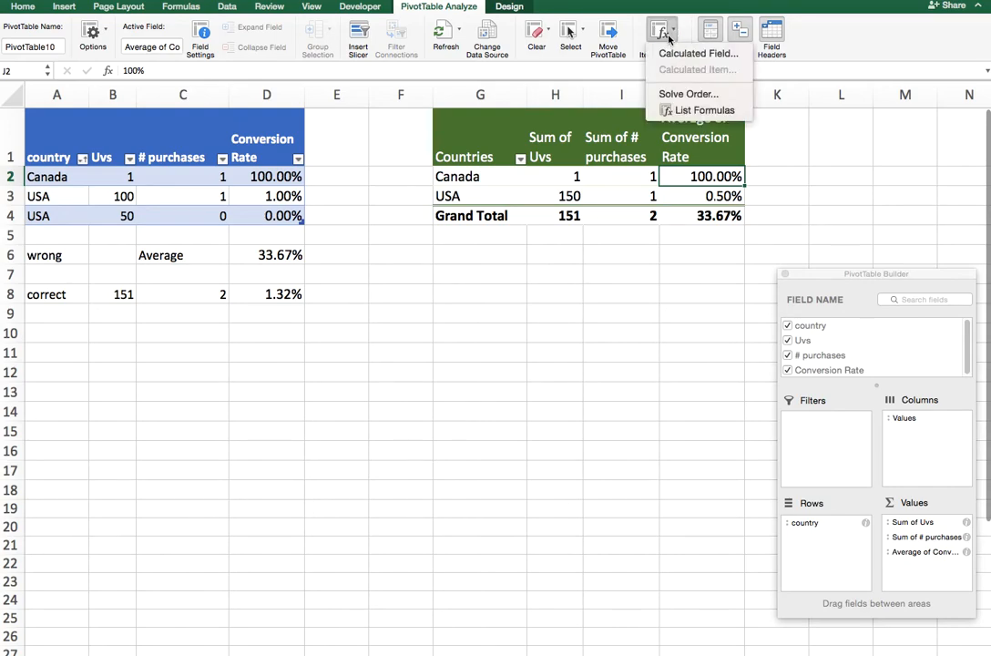
{"action": "left_click", "coordinate": [729, 56]}
{"action": "left_click_drag", "start_coordinate": [827, 103], "coordinate": [609, 277]}
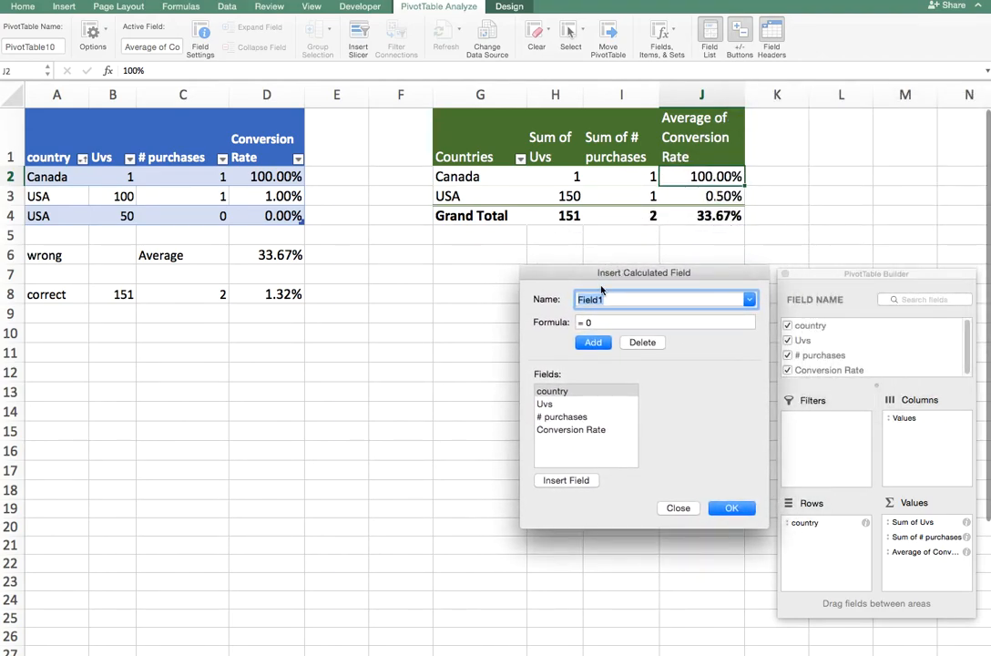
{"action": "type", "text": "Avg CR (correct"}
Define the calculated field's formula as = '# purchases'/ Uvs and add the field to the PivotTable.
{"action": "left_click", "coordinate": [628, 321]}
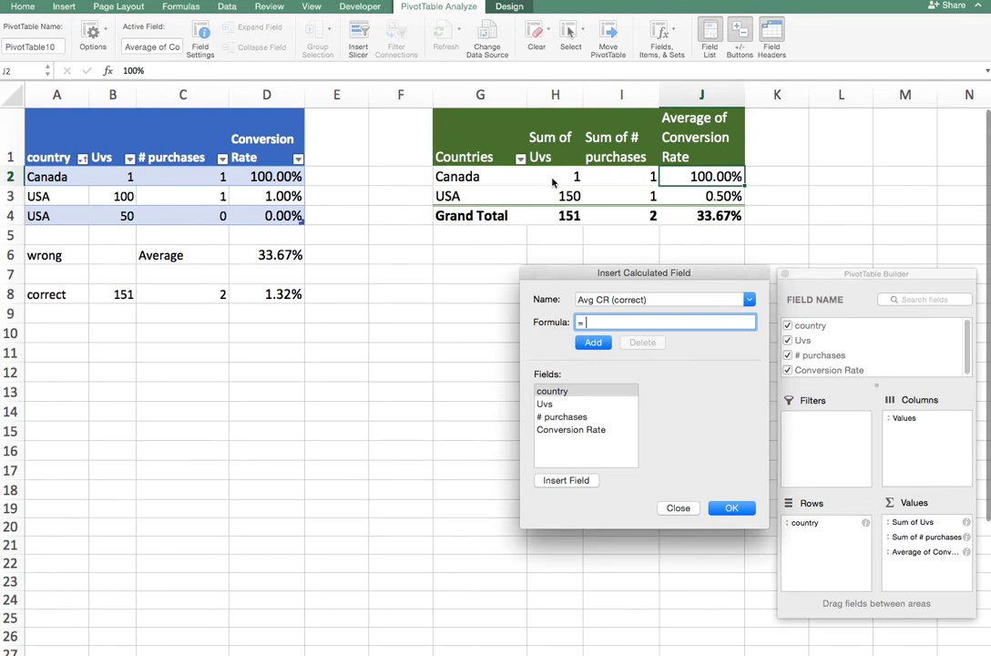
{"action": "double_click", "coordinate": [574, 422]}
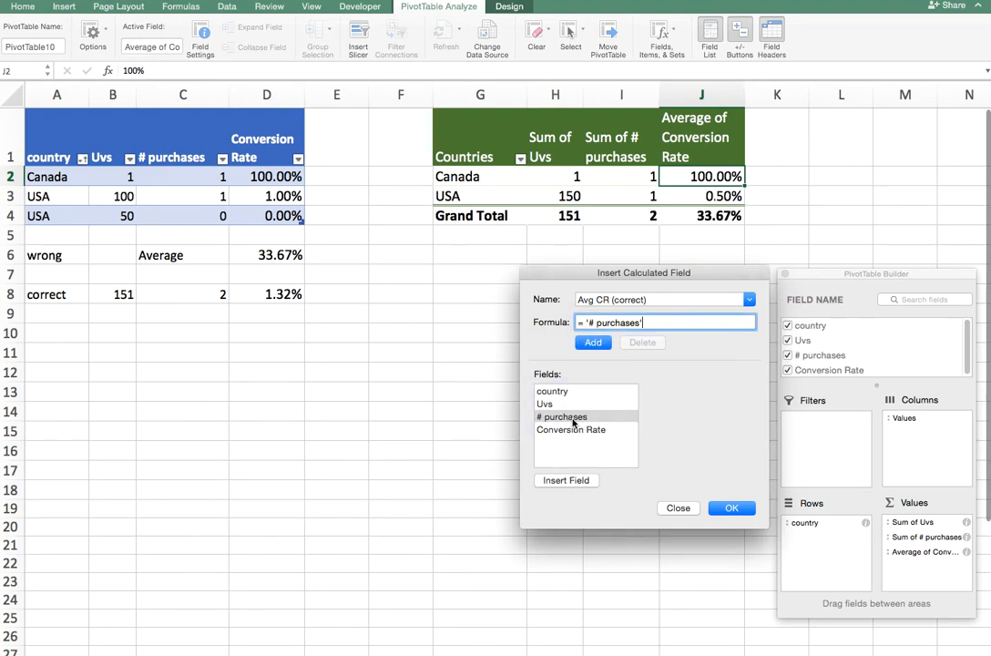
{"action": "type", "text": "/"}
{"action": "double_click", "coordinate": [550, 404]}
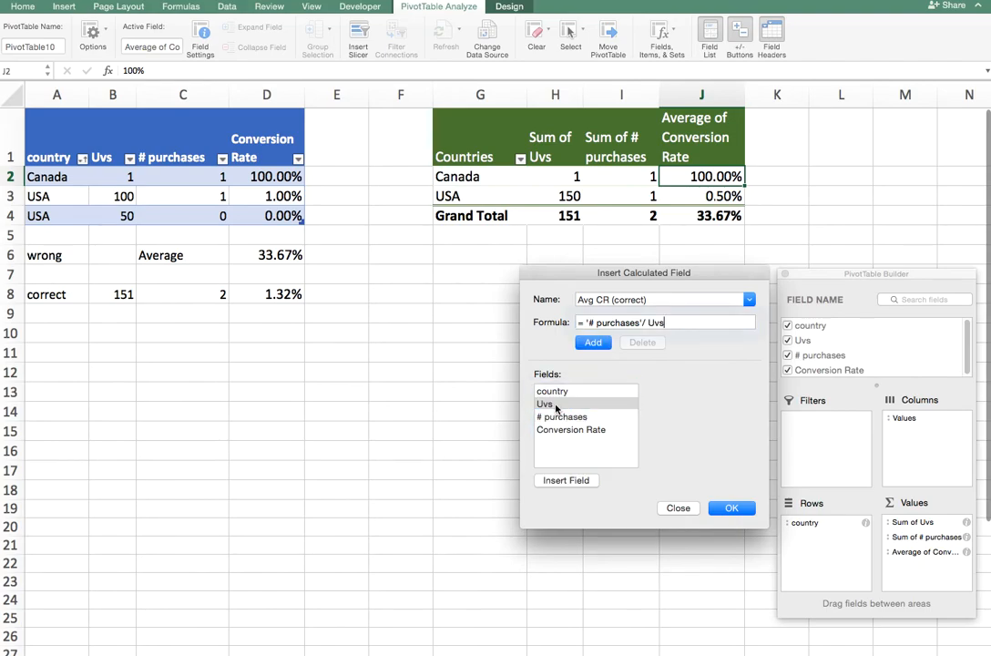
{"action": "left_click", "coordinate": [594, 343]}
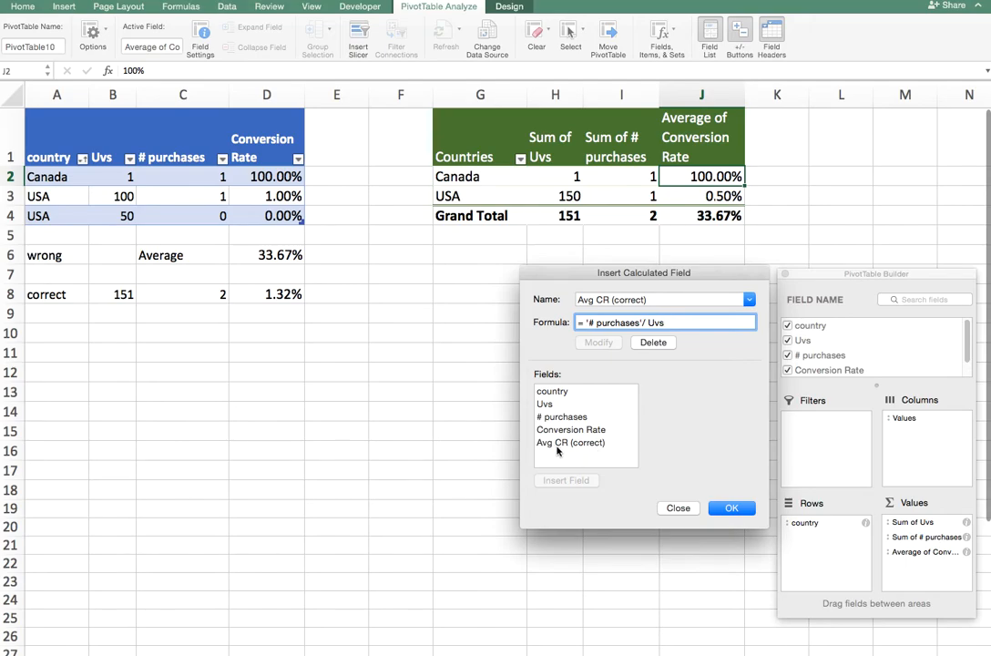
{"action": "left_click", "coordinate": [734, 509]}
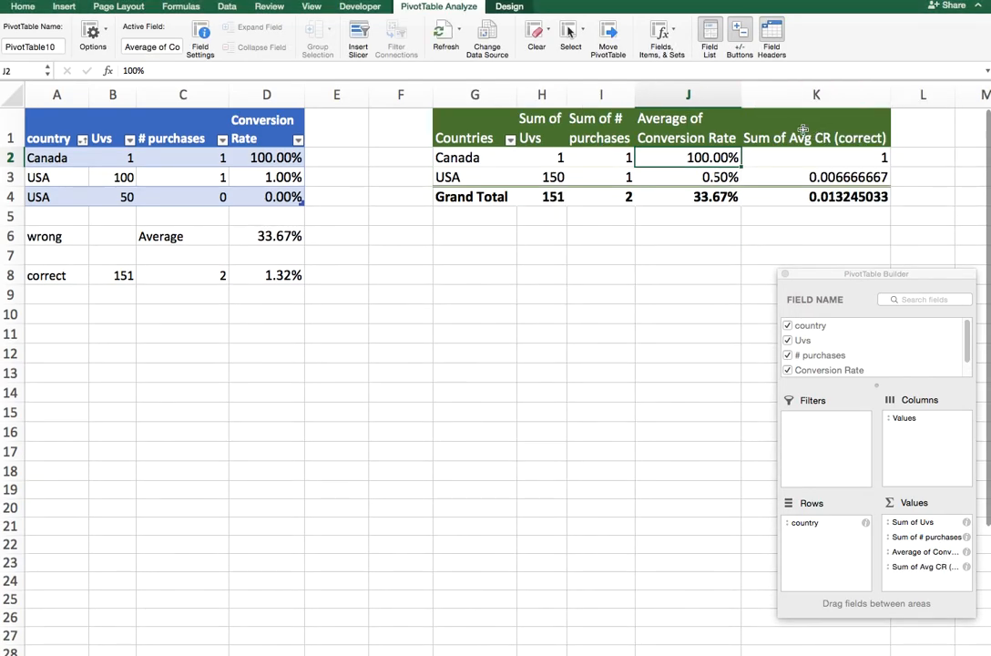
Narrow column K and wrap the Sum of Avg CR (correct) header text in K1.
{"action": "left_click_drag", "start_coordinate": [890, 85], "coordinate": [801, 84]}
{"action": "left_click", "coordinate": [772, 128]}
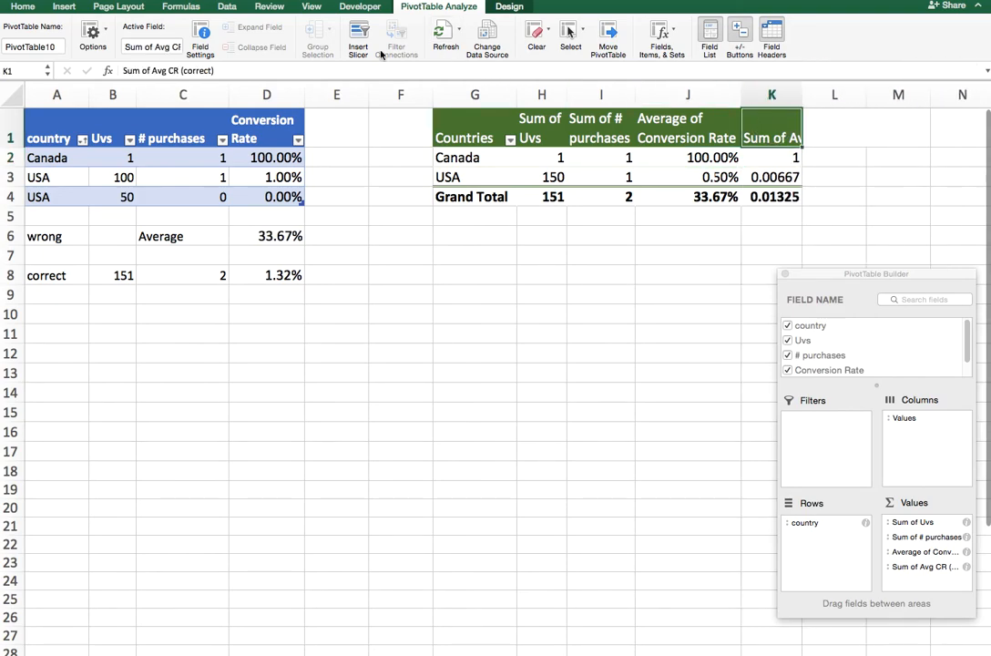
{"action": "left_click", "coordinate": [28, 9]}
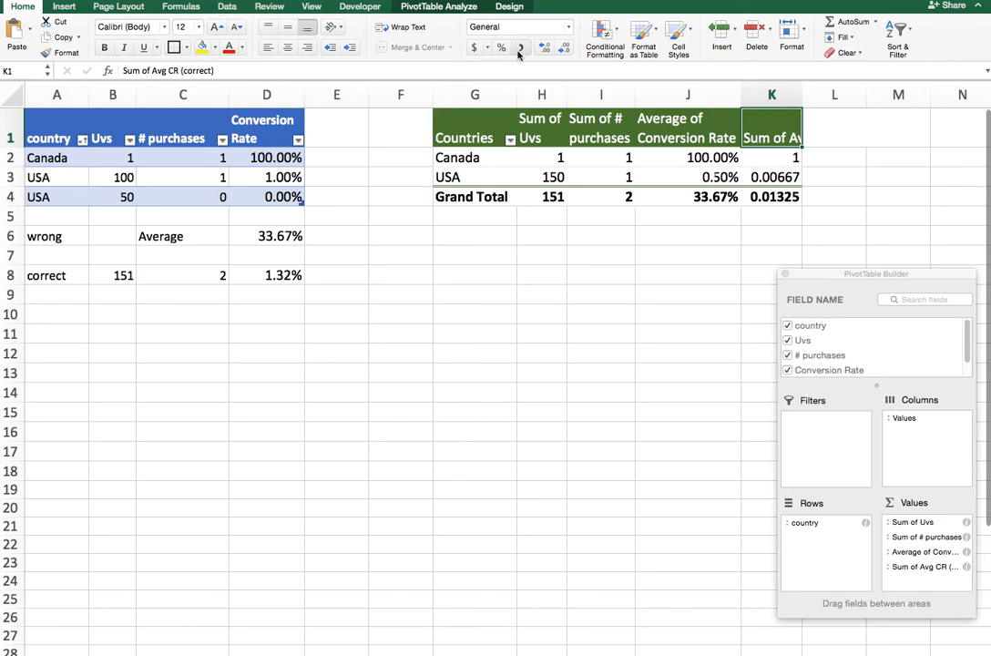
{"action": "left_click", "coordinate": [390, 27]}
Format the corrected rates in K2:K4 as percentages with two decimal places.
{"action": "left_click_drag", "start_coordinate": [770, 173], "coordinate": [768, 220]}
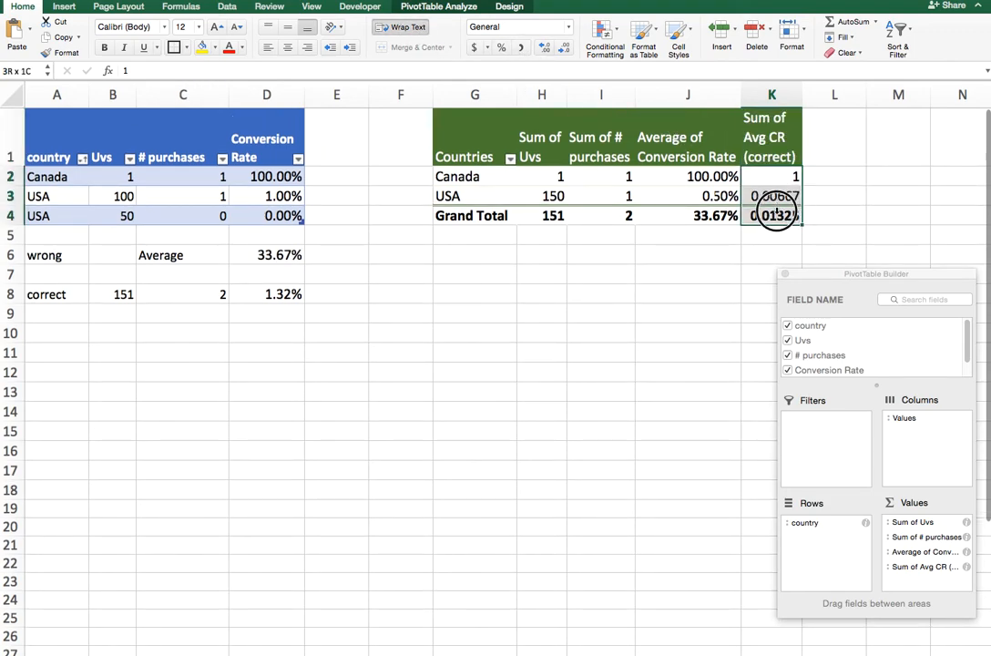
{"action": "left_click", "coordinate": [501, 46]}
{"action": "left_click", "coordinate": [544, 46]}
{"action": "left_click", "coordinate": [544, 46]}
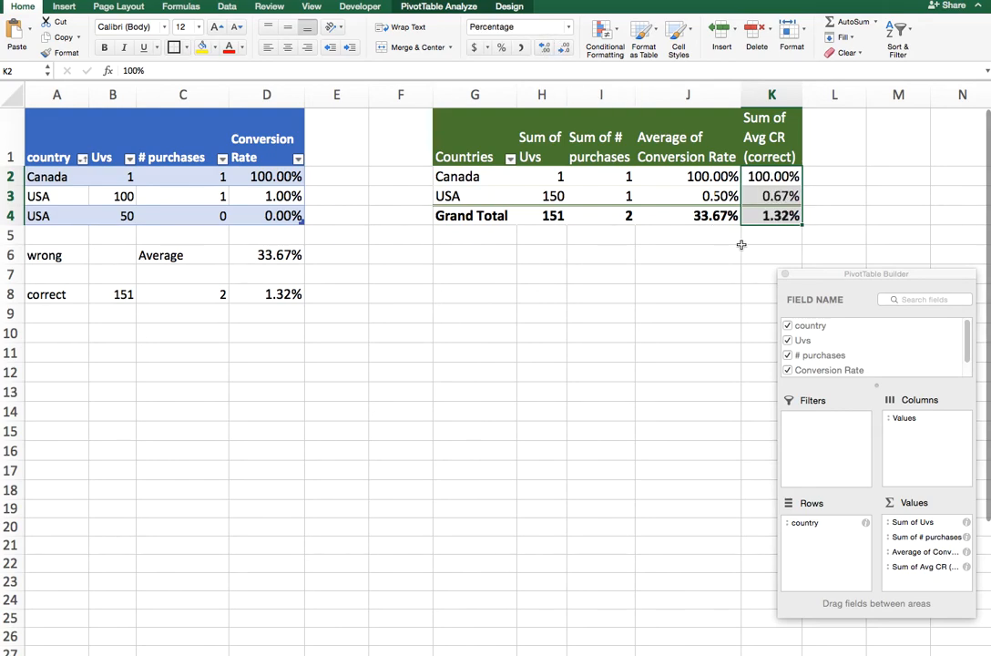
{"action": "left_click", "coordinate": [745, 251]}
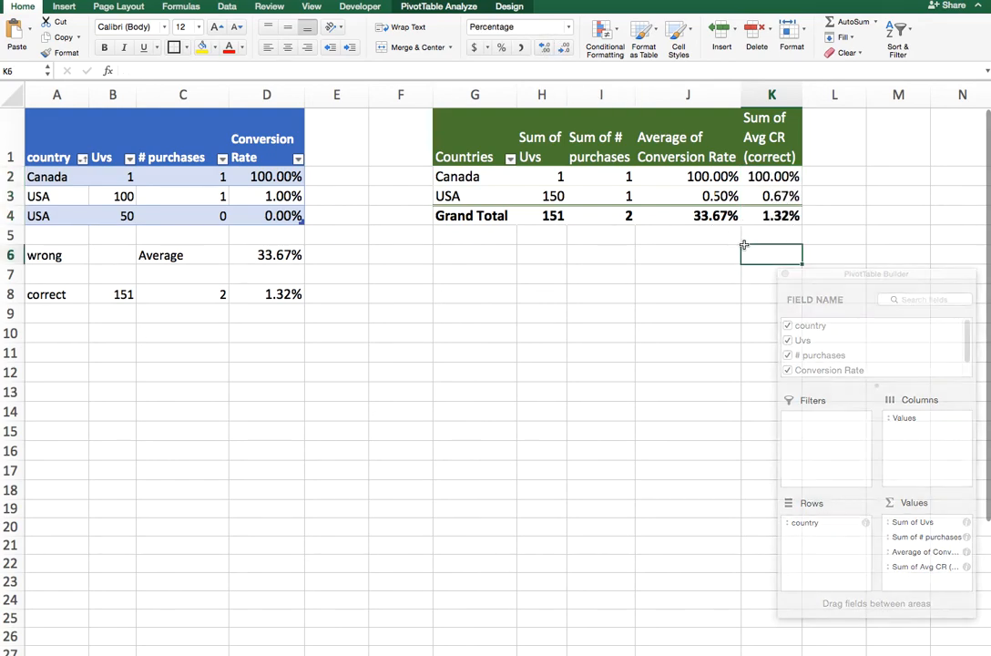
Check the USA's corrected rate in K3 with a temporary formula =1/150 in I7 and clear that cell.
{"action": "left_click", "coordinate": [766, 179]}
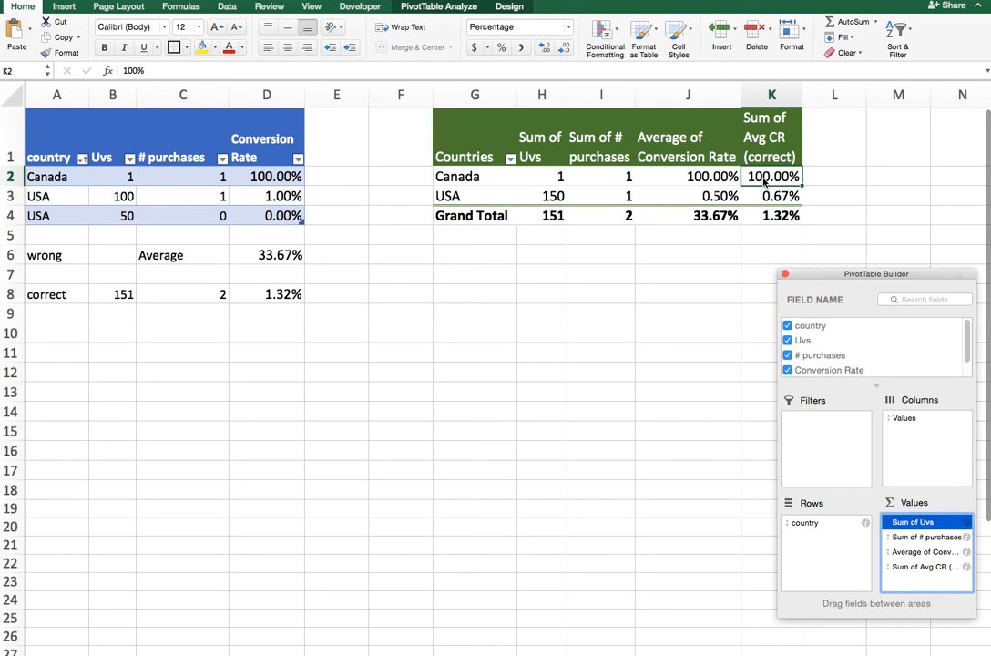
{"action": "left_click", "coordinate": [774, 197]}
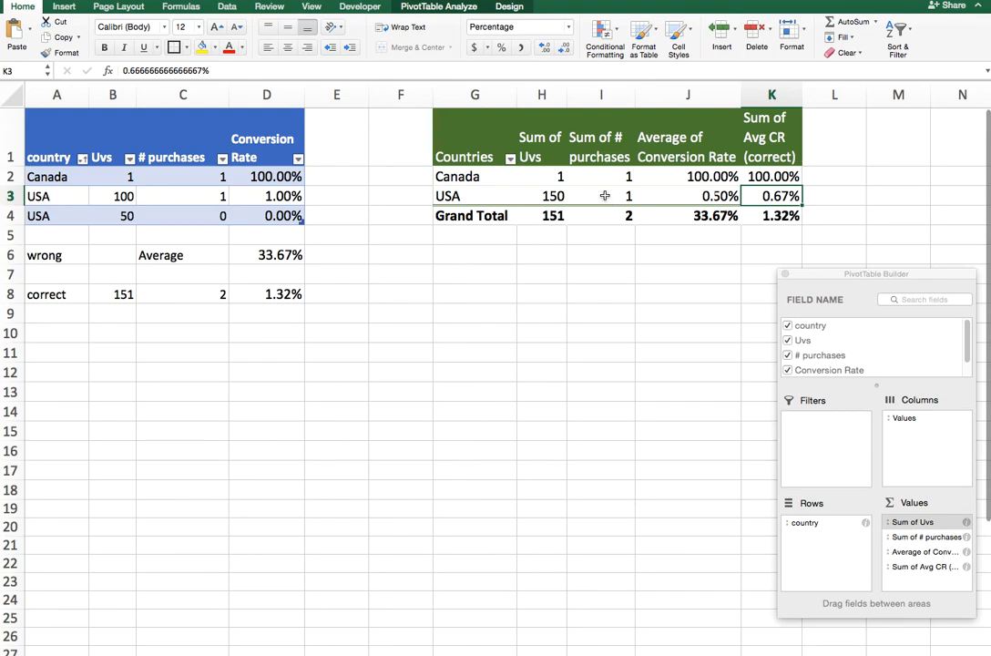
{"action": "left_click", "coordinate": [572, 196]}
{"action": "left_click", "coordinate": [600, 273]}
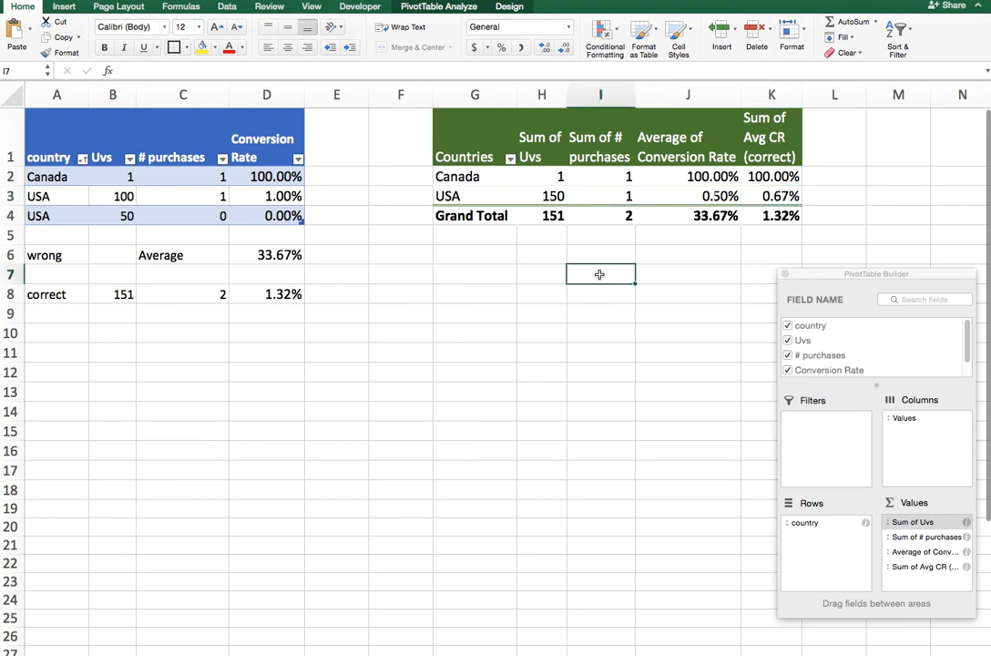
{"action": "type", "text": "=1/150"}
{"action": "key", "text": "Return"}
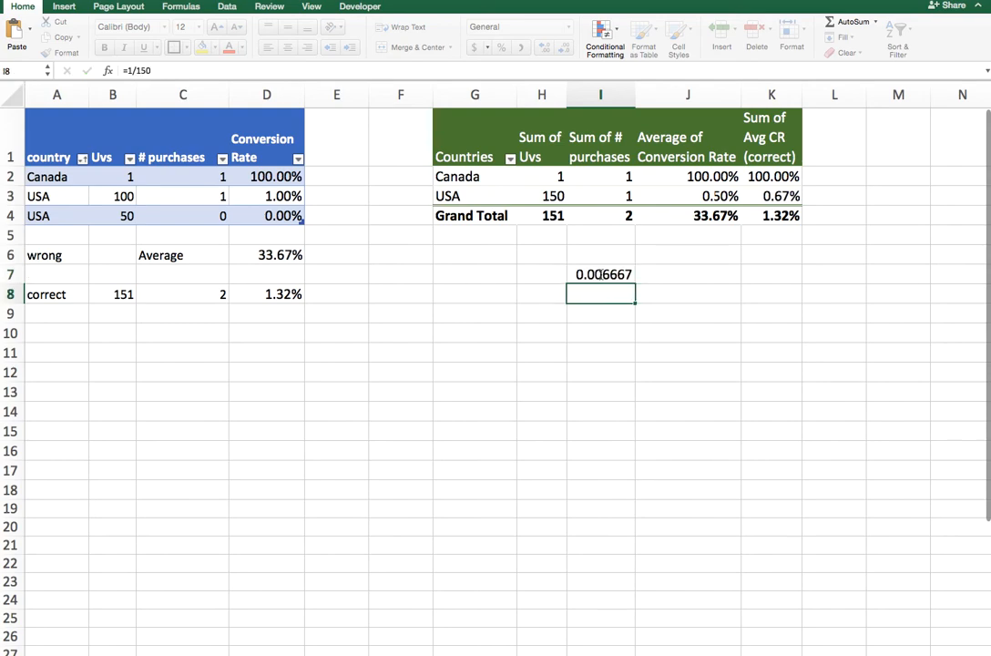
{"action": "left_click", "coordinate": [602, 273]}
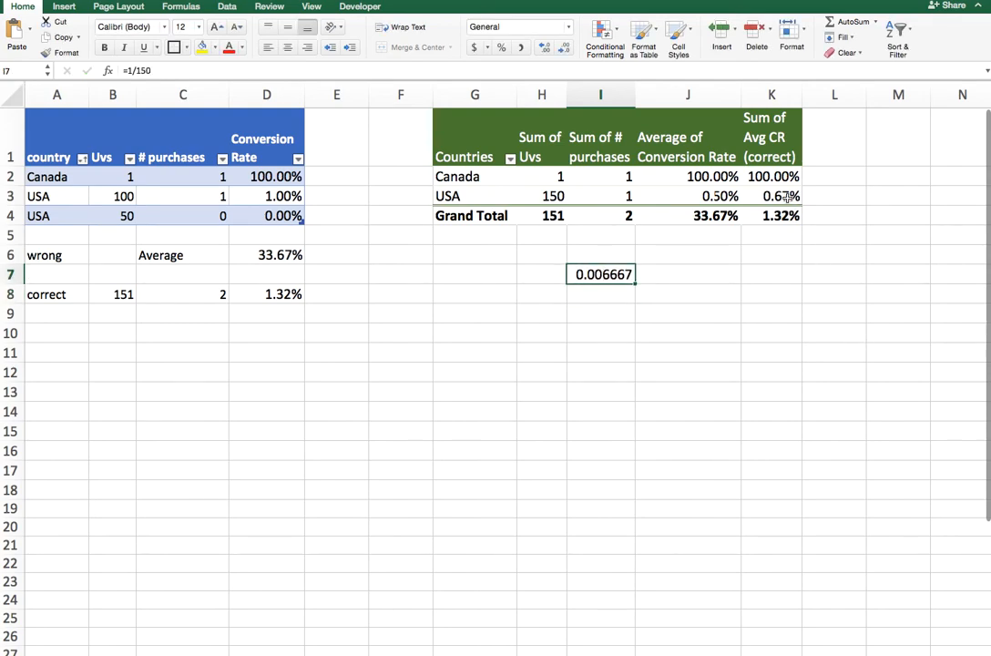
{"action": "key", "text": "Delete"}
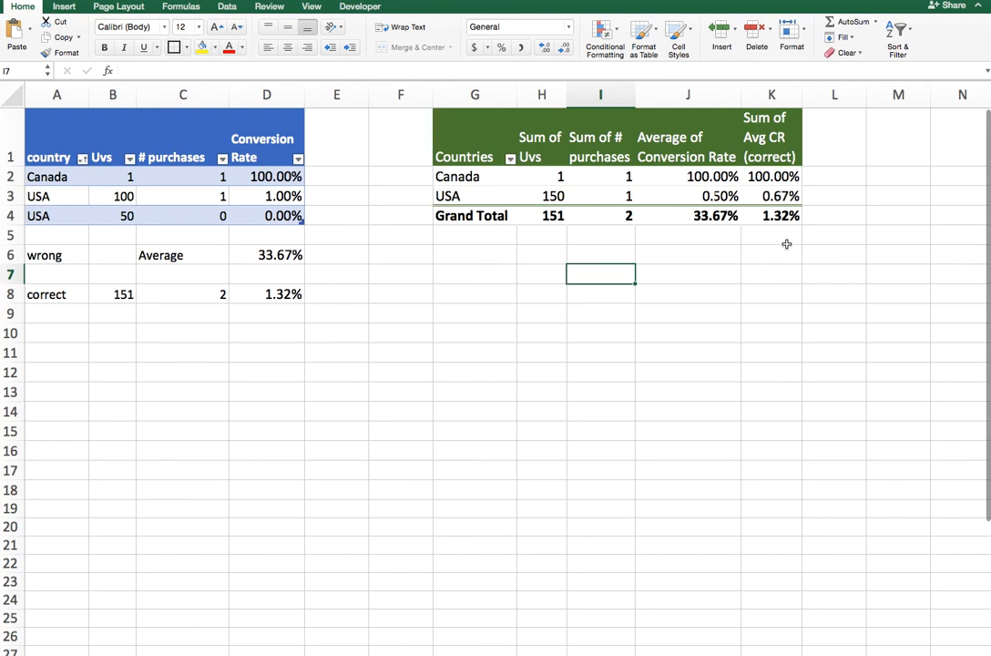
Select the corrected grand total in K4 and reopen the PivotTable's Insert Calculated Field dialog.
{"action": "left_click", "coordinate": [788, 216]}
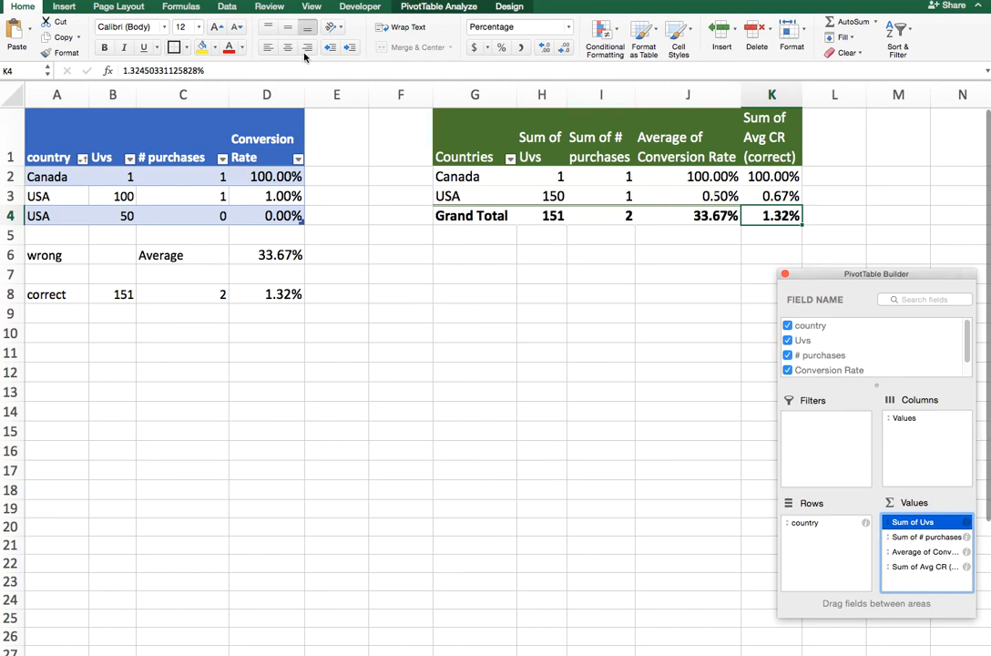
{"action": "left_click", "coordinate": [467, 8]}
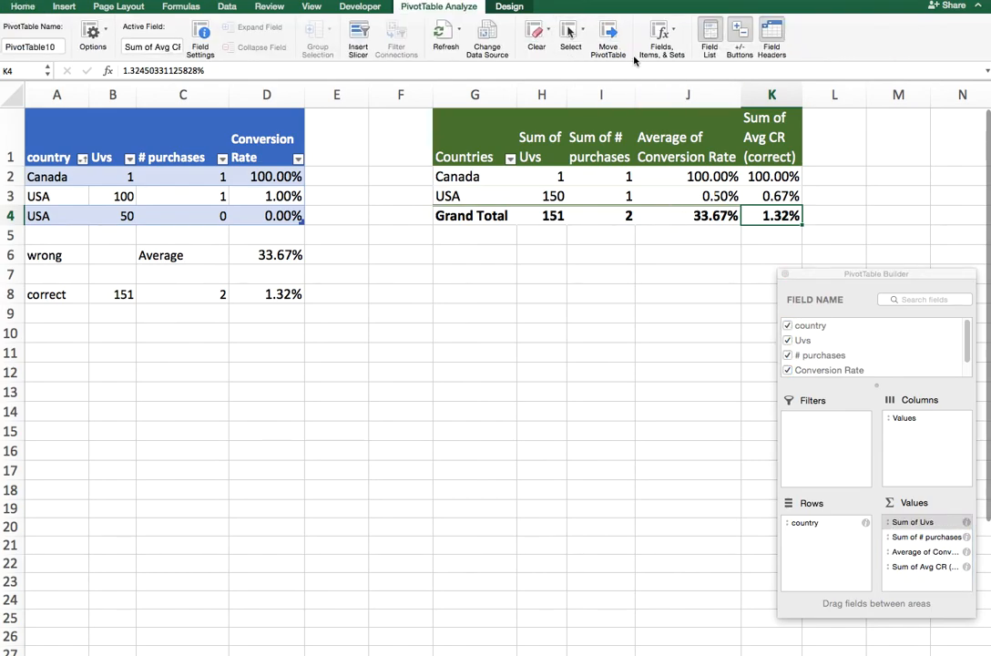
{"action": "left_click", "coordinate": [660, 31]}
{"action": "left_click", "coordinate": [690, 54]}
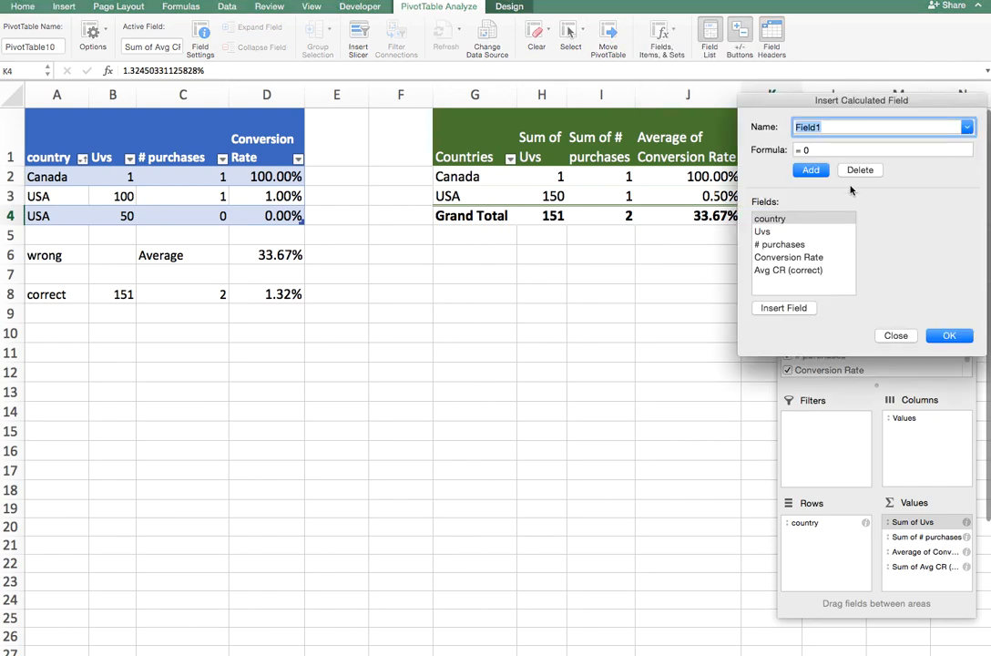